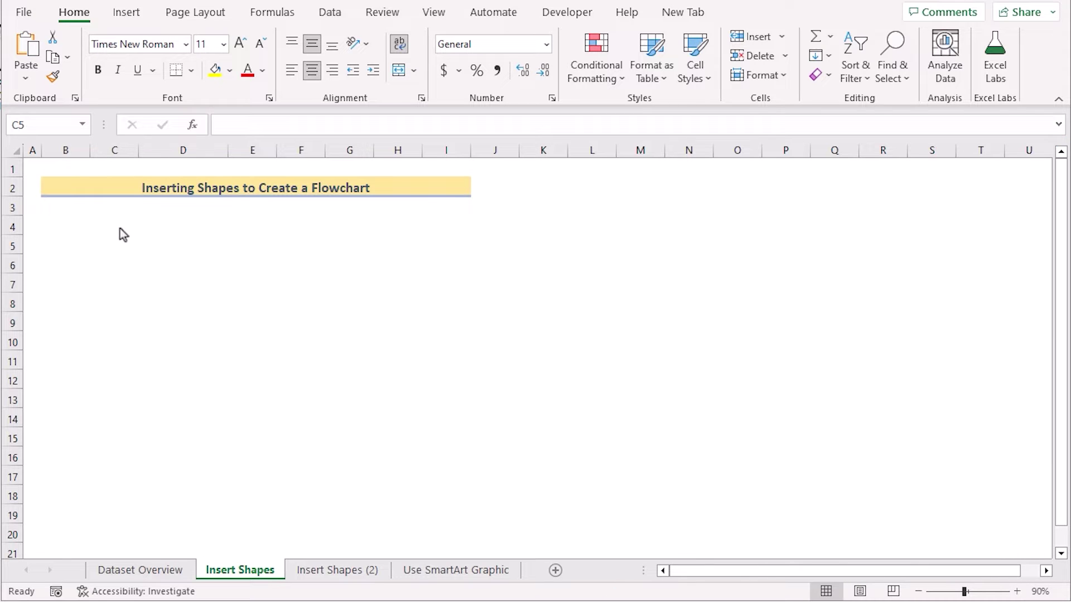
# Step: Draw a Flowchart: Process rectangle over B4:C7 and duplicate it with Ctrl+D into four stacked copies
pyautogui.click(127, 12)
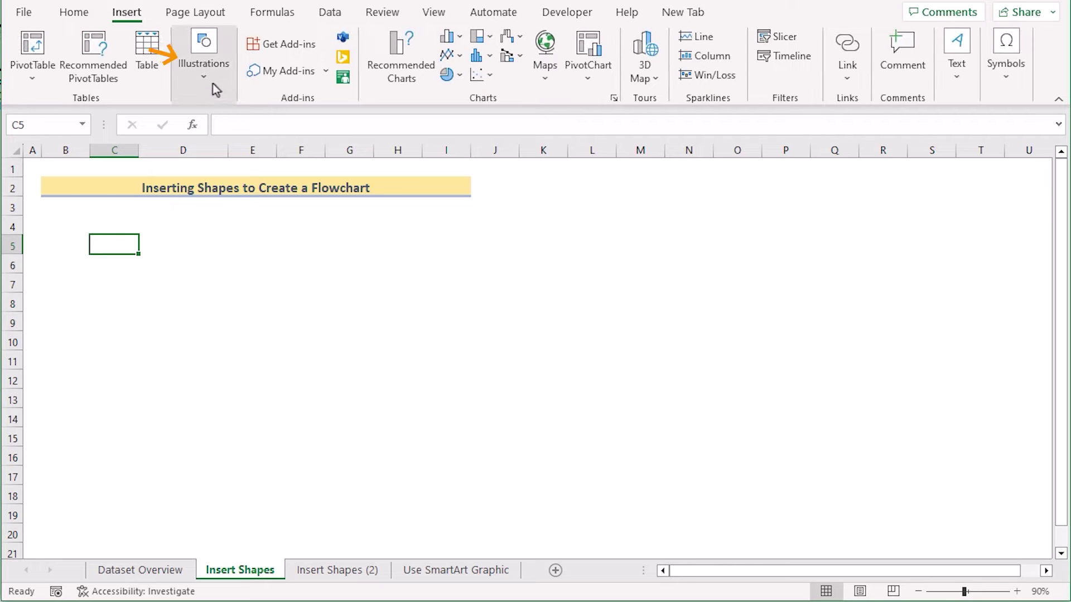
pyautogui.click(212, 83)
pyautogui.click(246, 155)
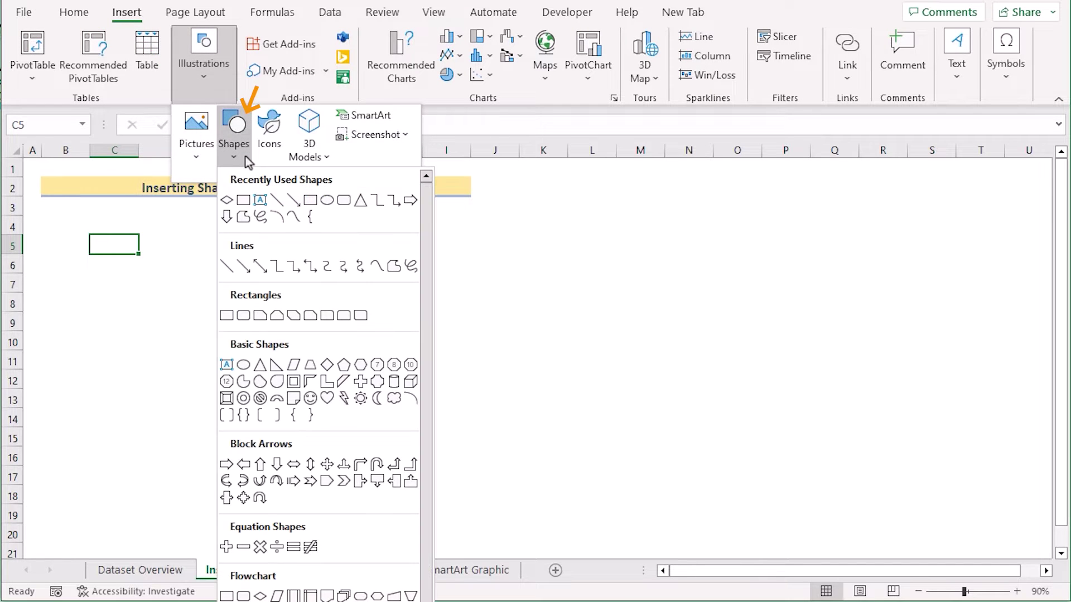
pyautogui.moveTo(427, 600); pyautogui.dragTo(386, 433)
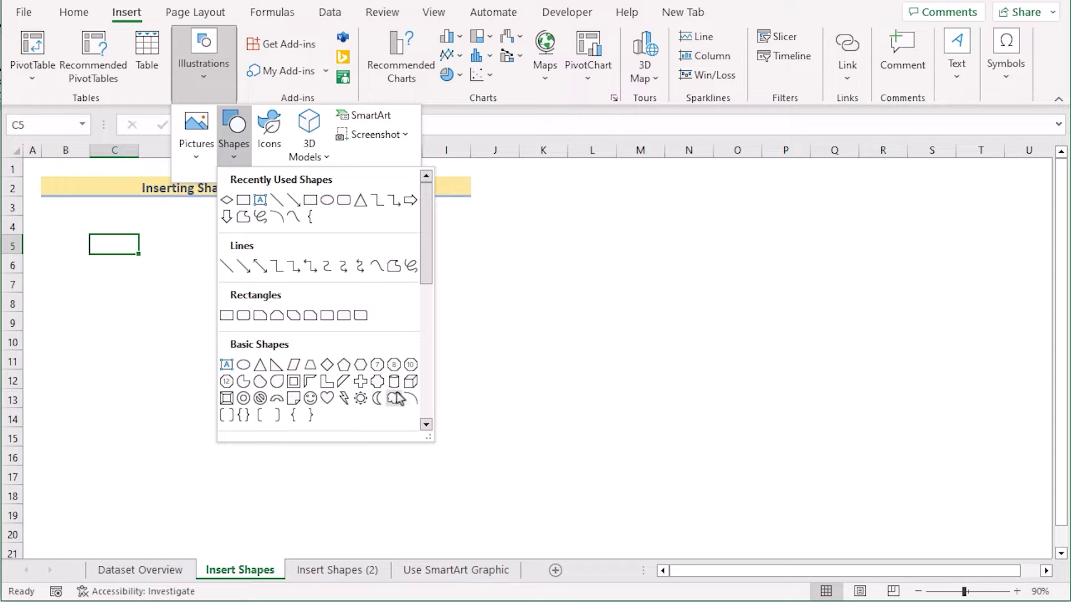
pyautogui.moveTo(423, 252); pyautogui.dragTo(417, 388)
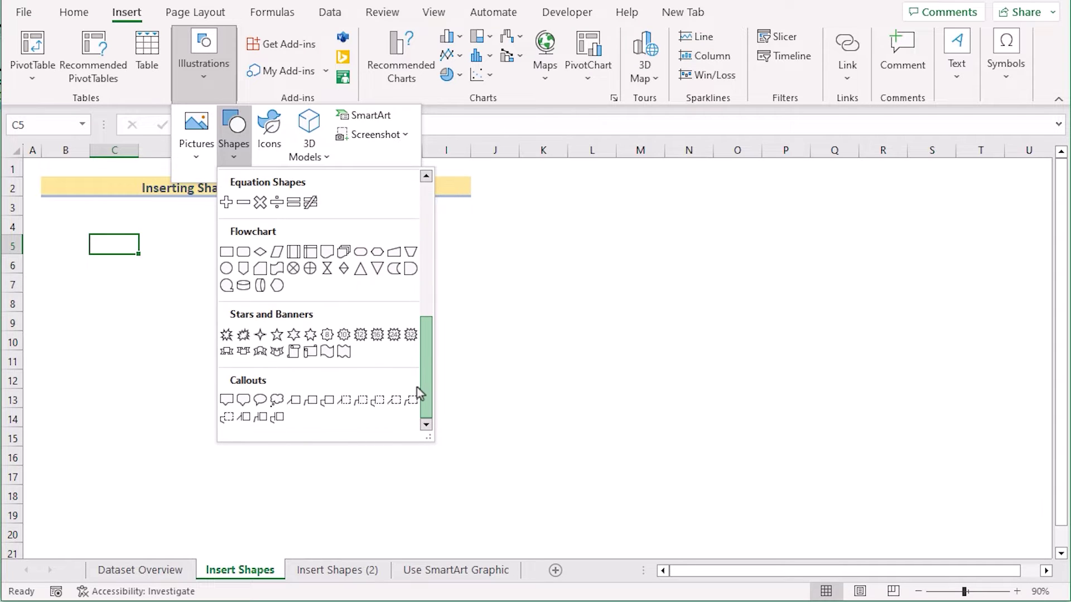
pyautogui.click(227, 254)
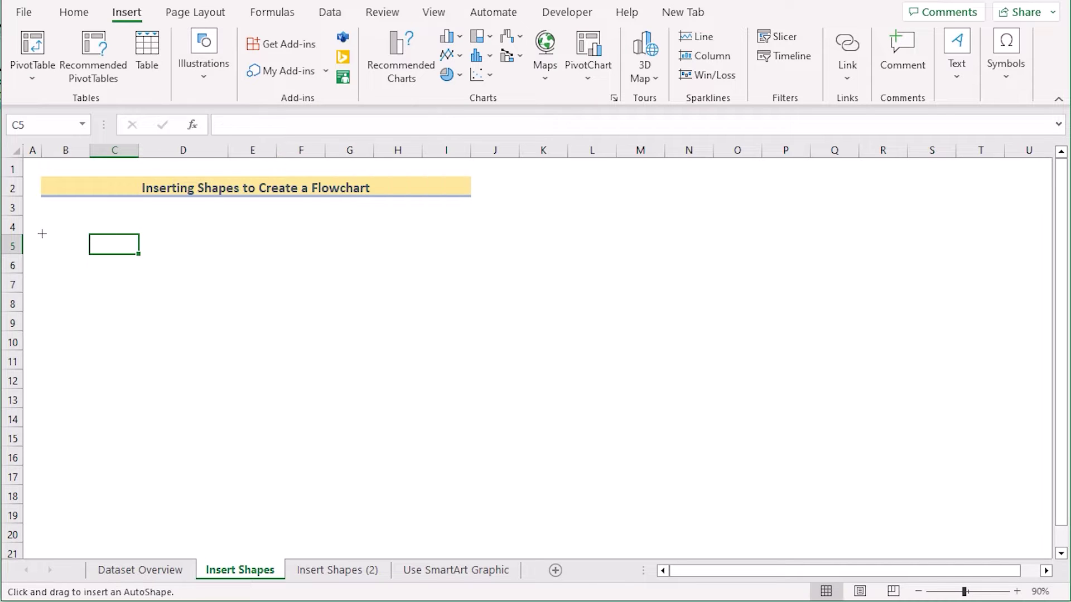
pyautogui.moveTo(39, 233); pyautogui.dragTo(141, 290)
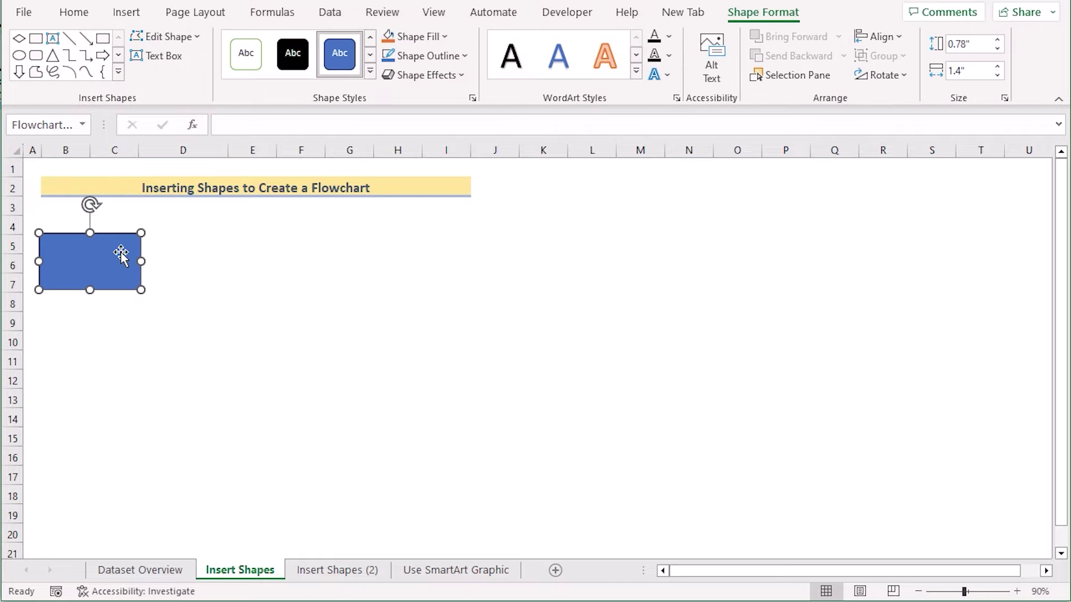
pyautogui.hotkey('ctrl', 'd')
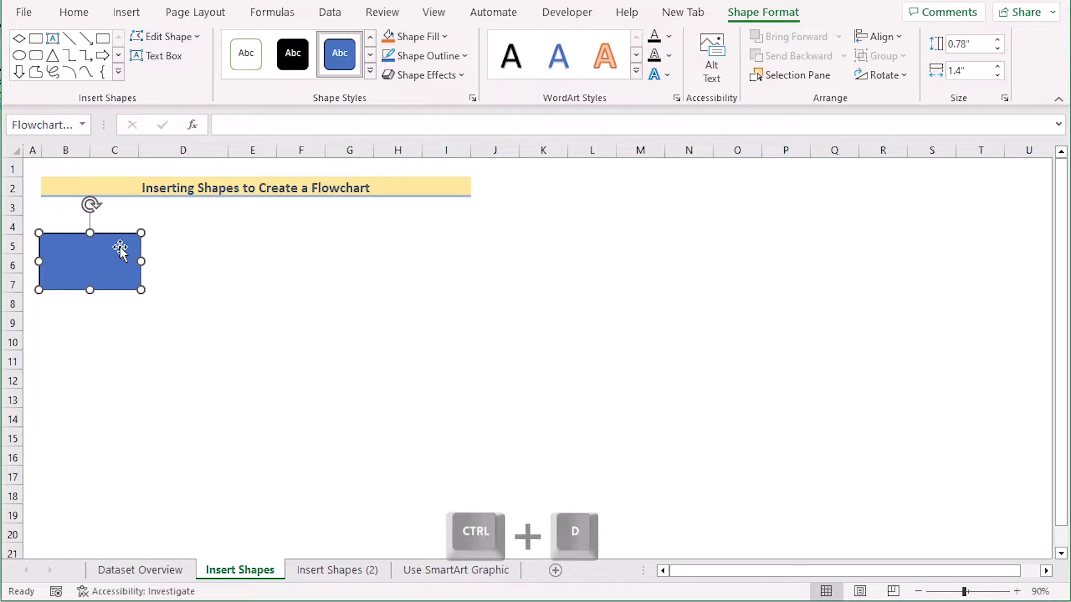
pyautogui.hotkey('ctrl', 'd')
pyautogui.hotkey('ctrl', 'd')
pyautogui.hotkey('ctrl', 'd')
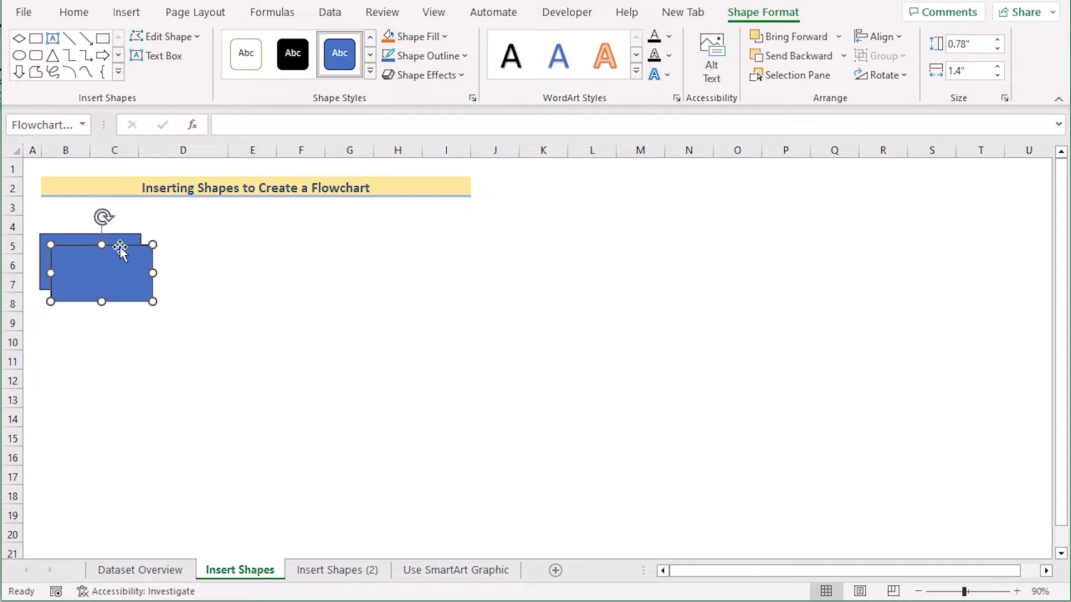
# Step: Draw a Flowchart: Decision diamond around column G and nudge it slightly up and left
pyautogui.click(125, 13)
pyautogui.click(200, 90)
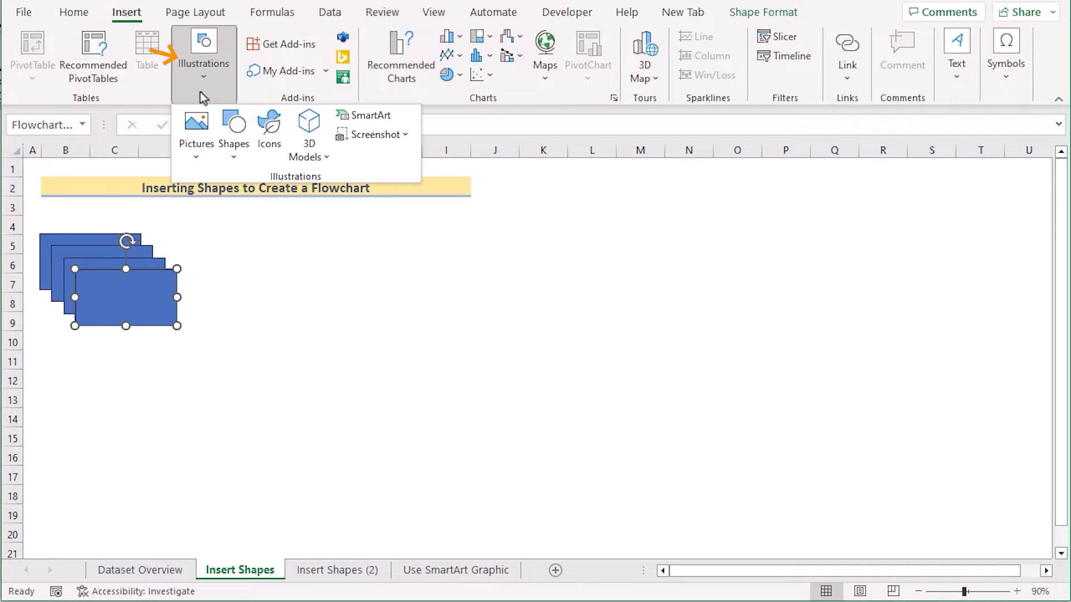
pyautogui.click(237, 163)
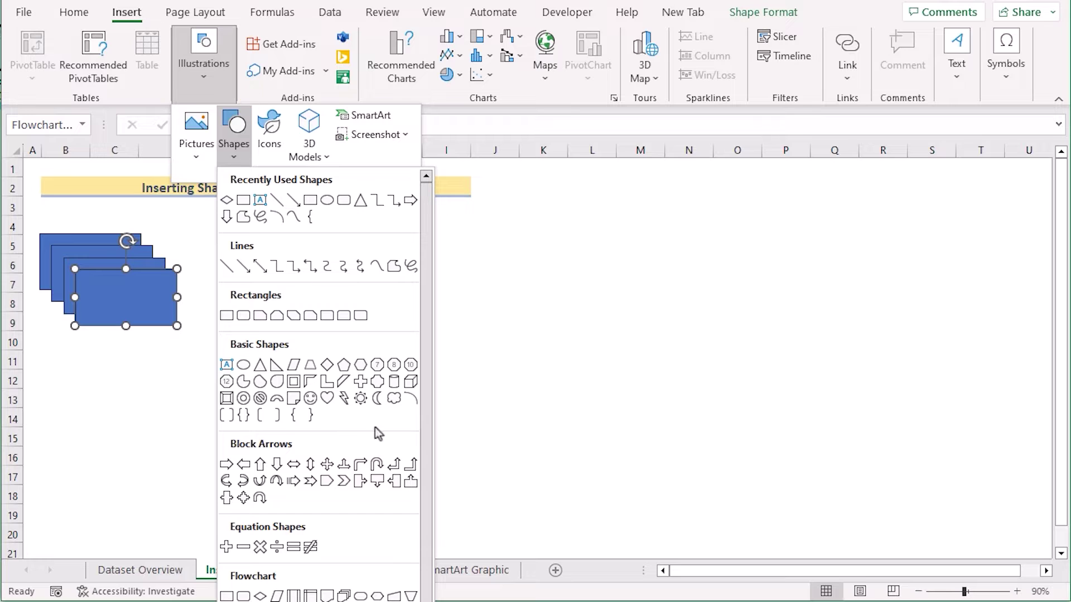
pyautogui.moveTo(397, 601); pyautogui.dragTo(383, 437)
pyautogui.moveTo(428, 249); pyautogui.dragTo(433, 390)
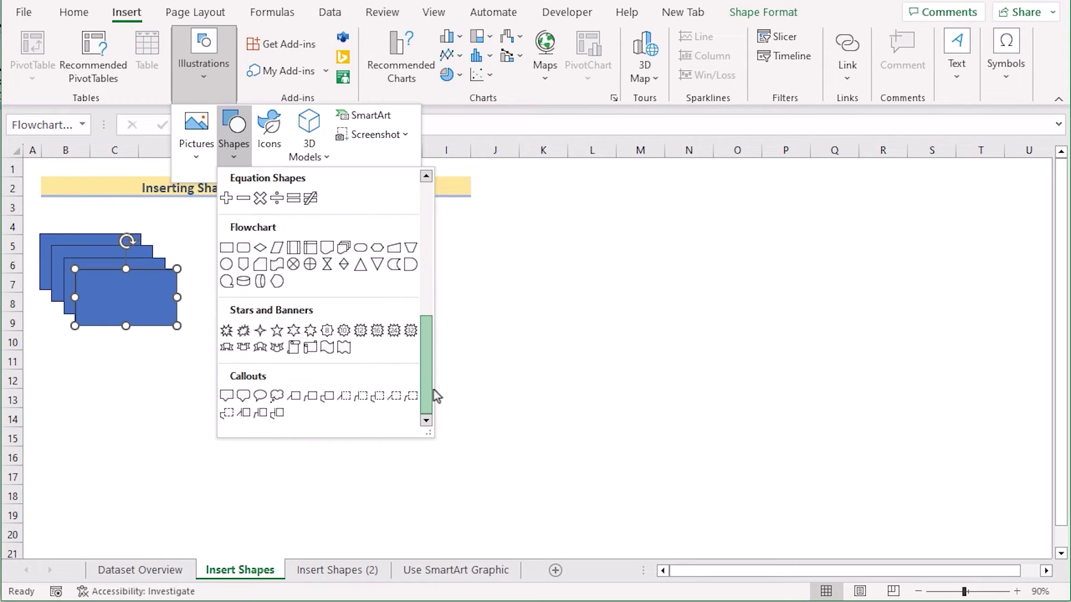
pyautogui.click(261, 249)
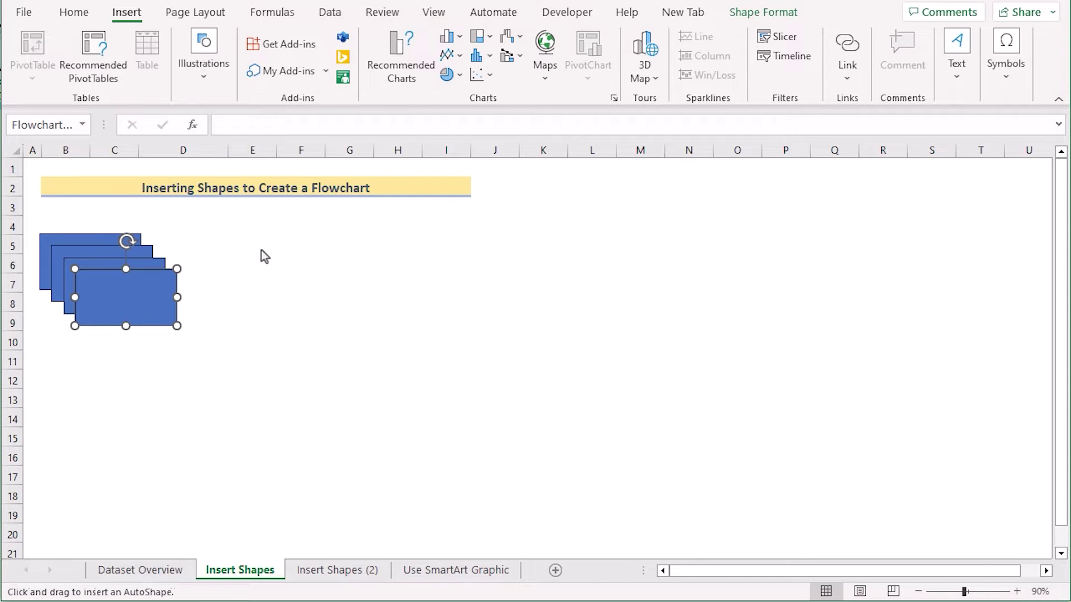
pyautogui.moveTo(304, 253); pyautogui.dragTo(452, 338)
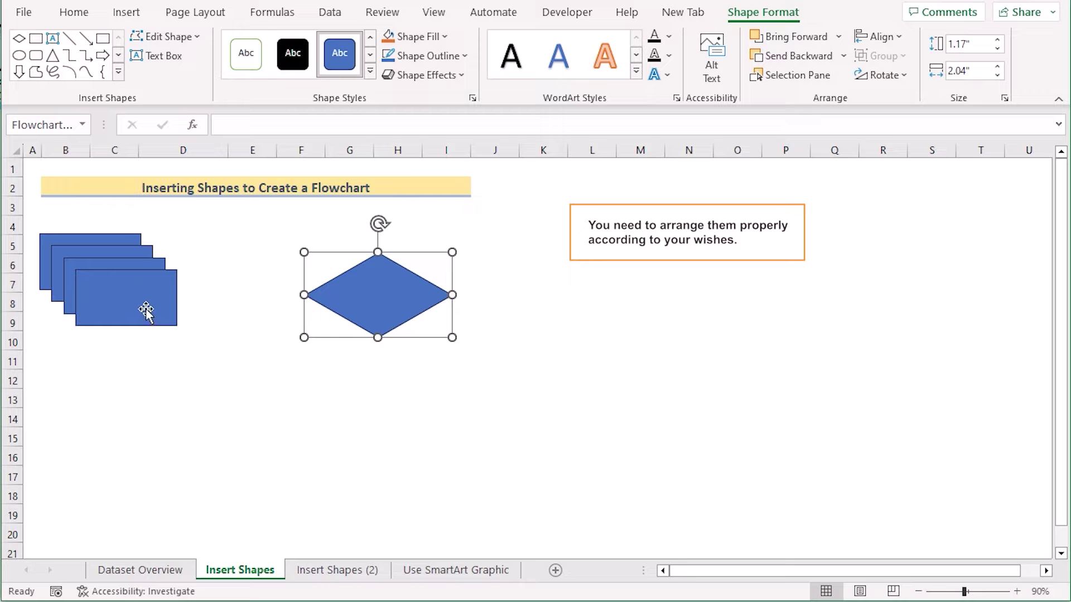
pyautogui.moveTo(363, 299); pyautogui.dragTo(350, 288)
# Step: Spread the rectangles: one right of the diamond, one below it, one in columns D–E
pyautogui.moveTo(136, 296); pyautogui.dragTo(533, 282)
pyautogui.moveTo(119, 294); pyautogui.dragTo(375, 394)
pyautogui.moveTo(86, 279)
pyautogui.mouseDown()
pyautogui.moveTo(201, 302)
pyautogui.moveTo(82, 275)
pyautogui.moveTo(78, 292)
pyautogui.mouseUp()
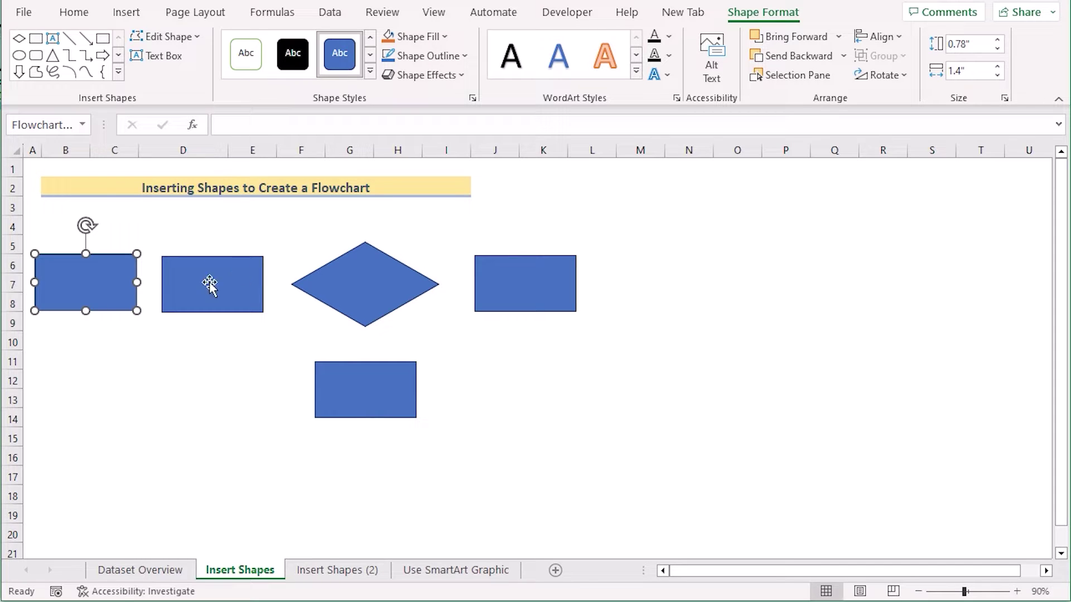
# Step: Draw a plain dark arrow from the first rectangle to the second rectangle
pyautogui.click(127, 18)
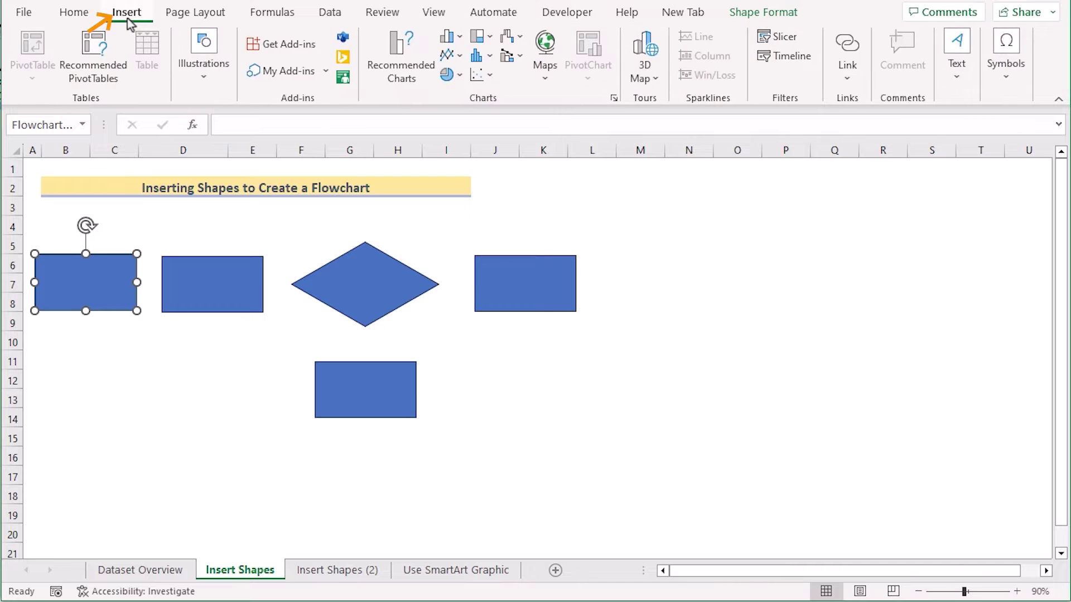
pyautogui.click(208, 81)
pyautogui.click(237, 163)
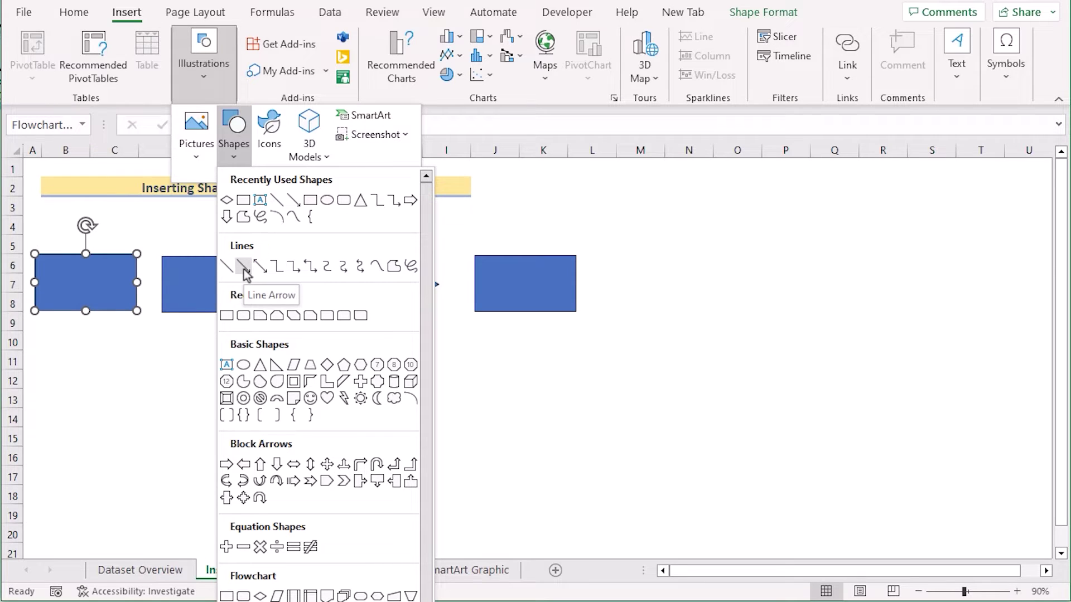
pyautogui.click(244, 269)
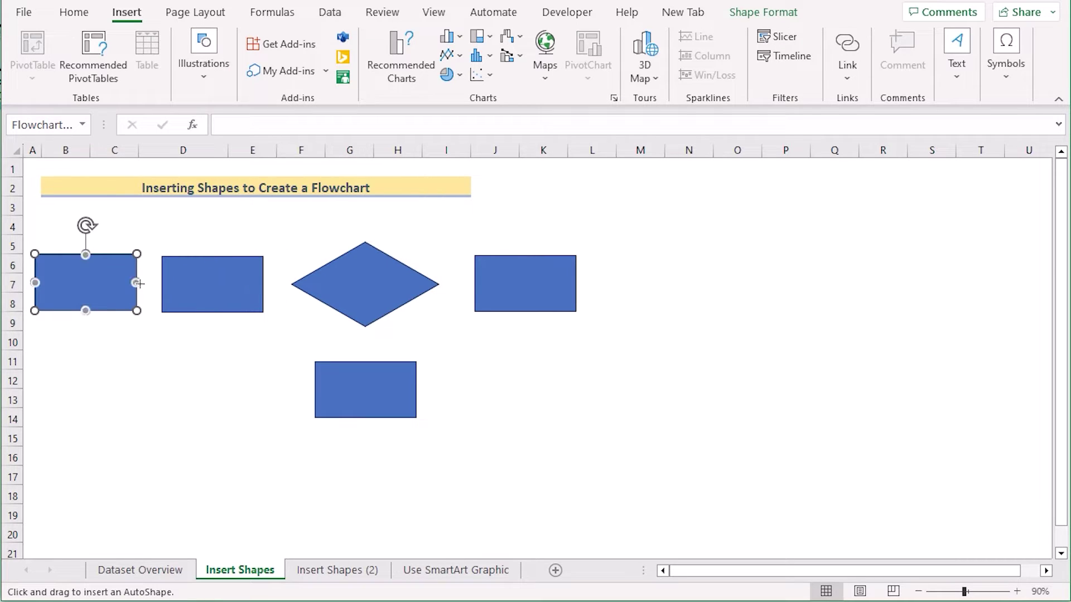
pyautogui.moveTo(136, 283); pyautogui.dragTo(162, 285)
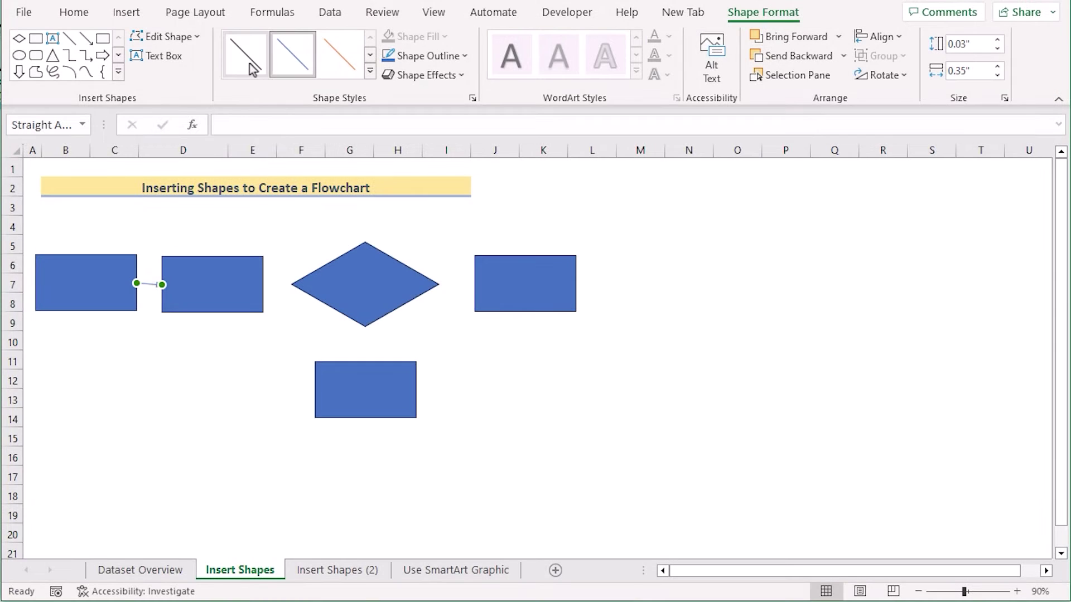
pyautogui.click(249, 62)
# Step: Draw another arrow from the second rectangle to the decision diamond
pyautogui.click(106, 290)
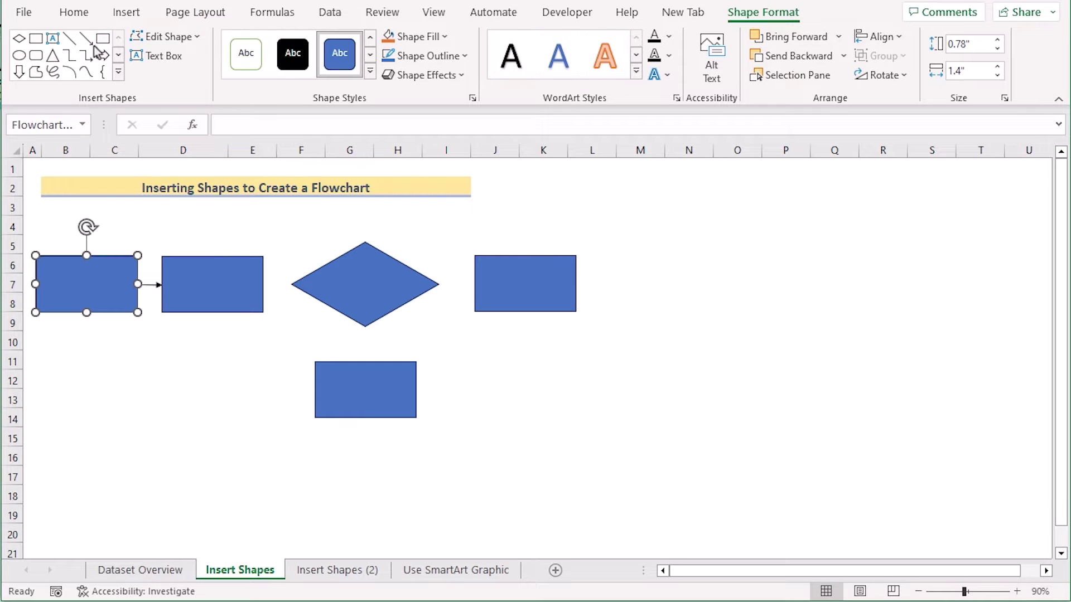
pyautogui.click(86, 38)
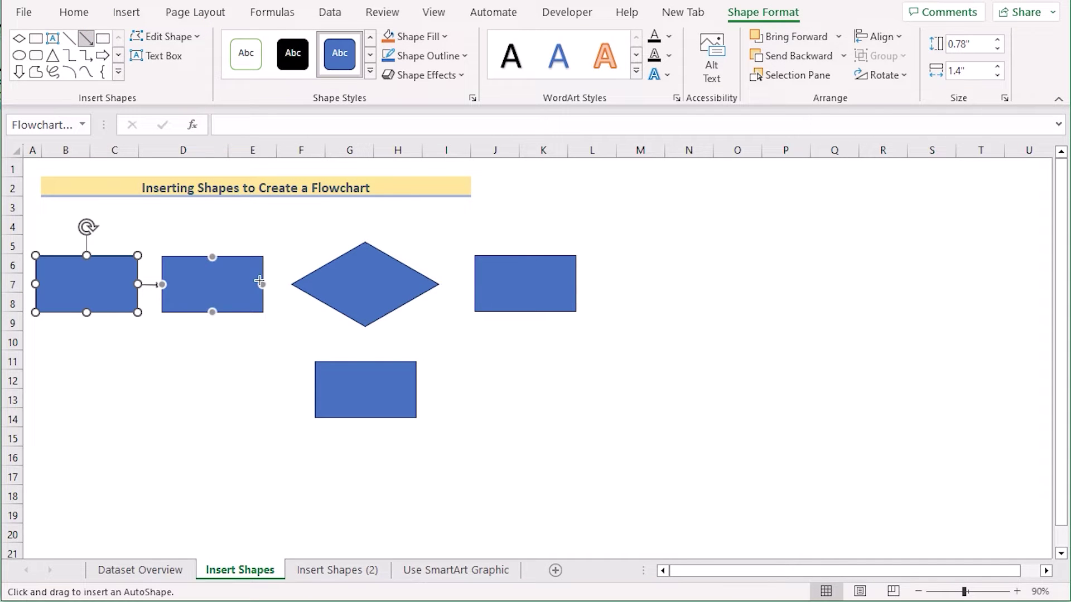
pyautogui.moveTo(262, 285); pyautogui.dragTo(291, 285)
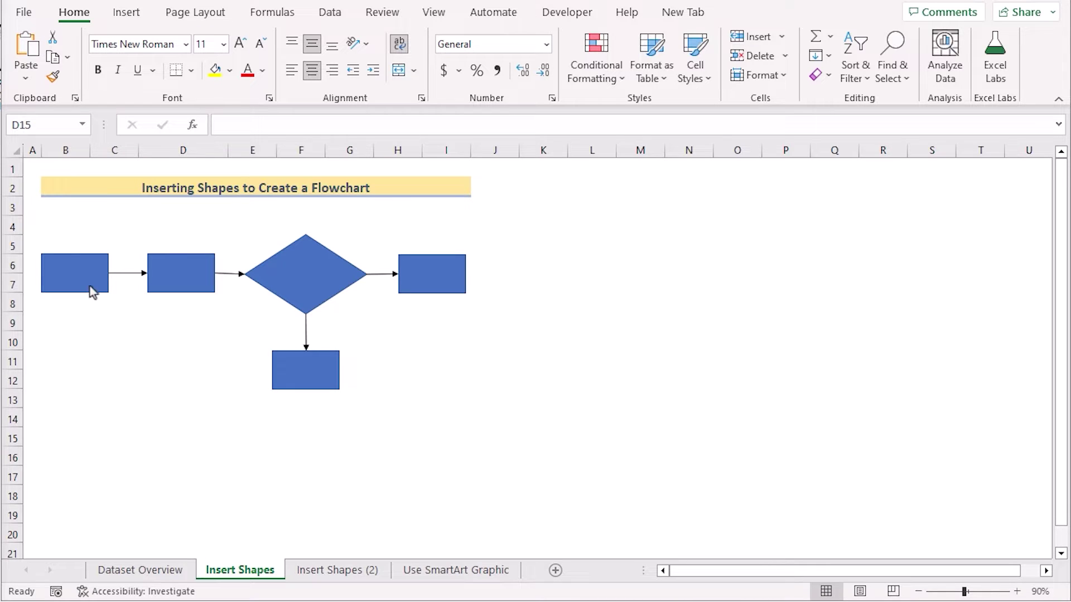
# Step: Label the first rectangle Start and the second rectangle Step 1
pyautogui.click(67, 277)
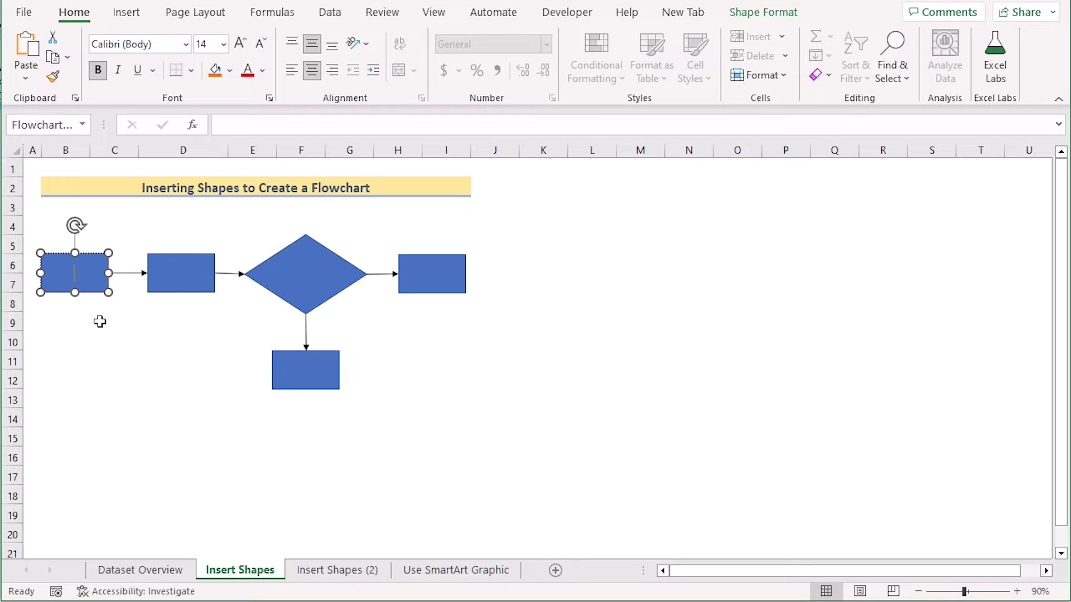
pyautogui.write('tart')
pyautogui.click(185, 274)
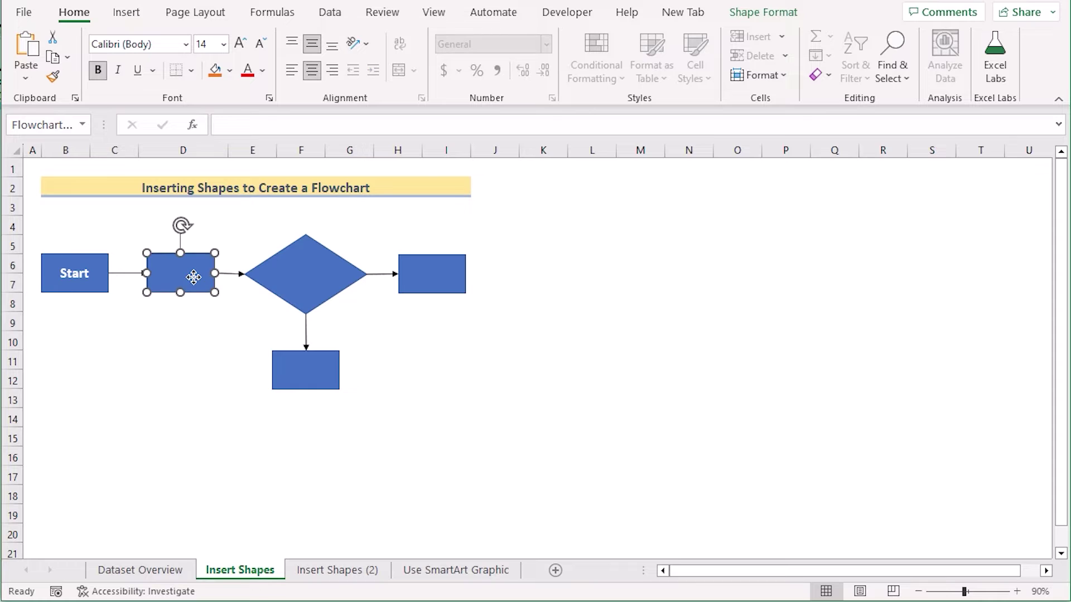
pyautogui.doubleClick(185, 274)
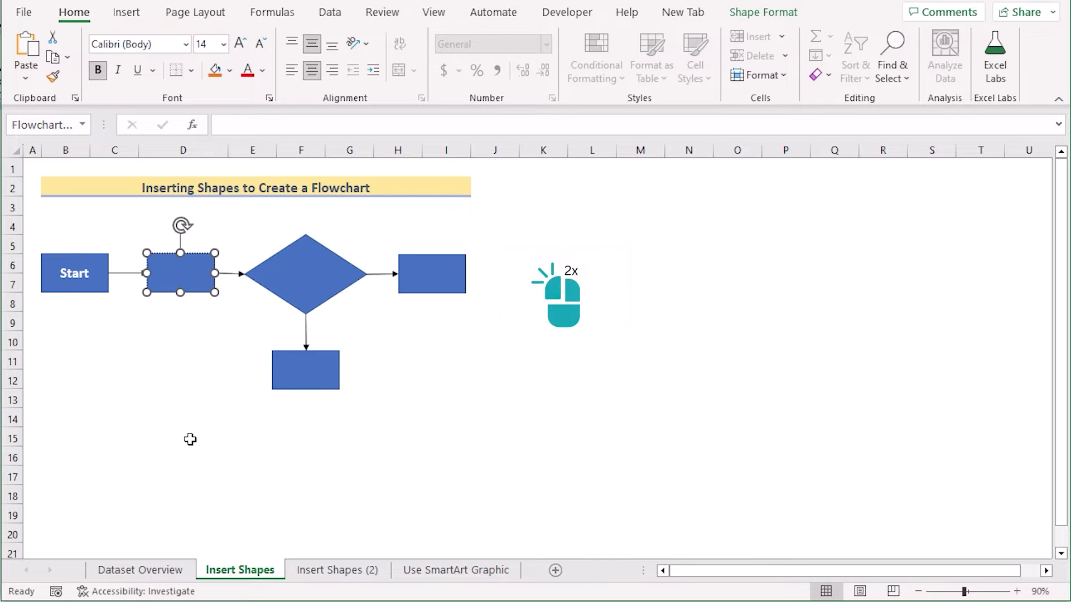
pyautogui.write('Step 1')
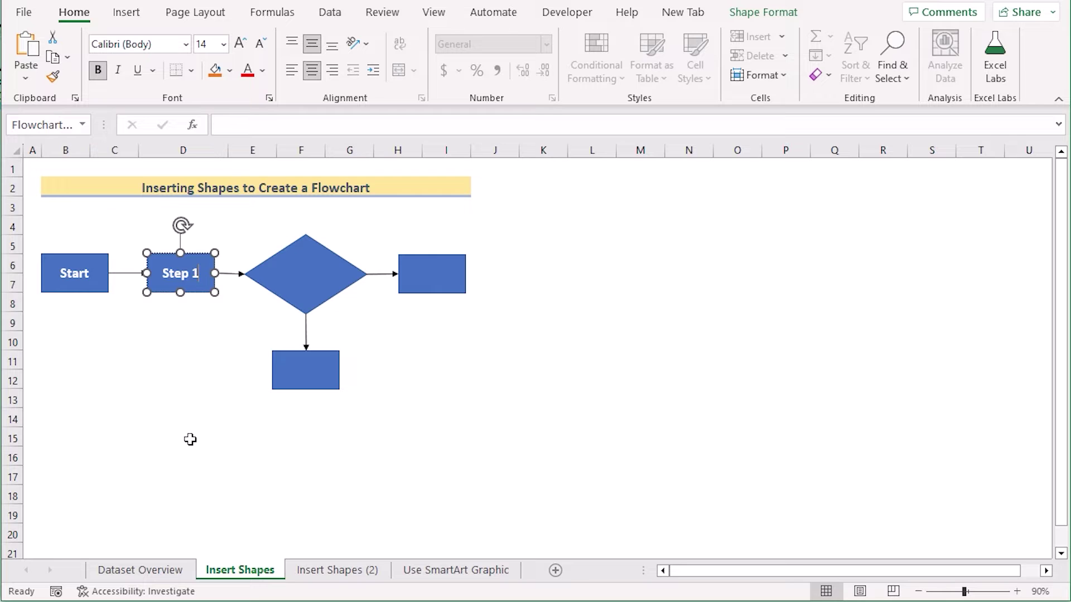
# Step: Type Yes/No inside the decision diamond
pyautogui.click(299, 269)
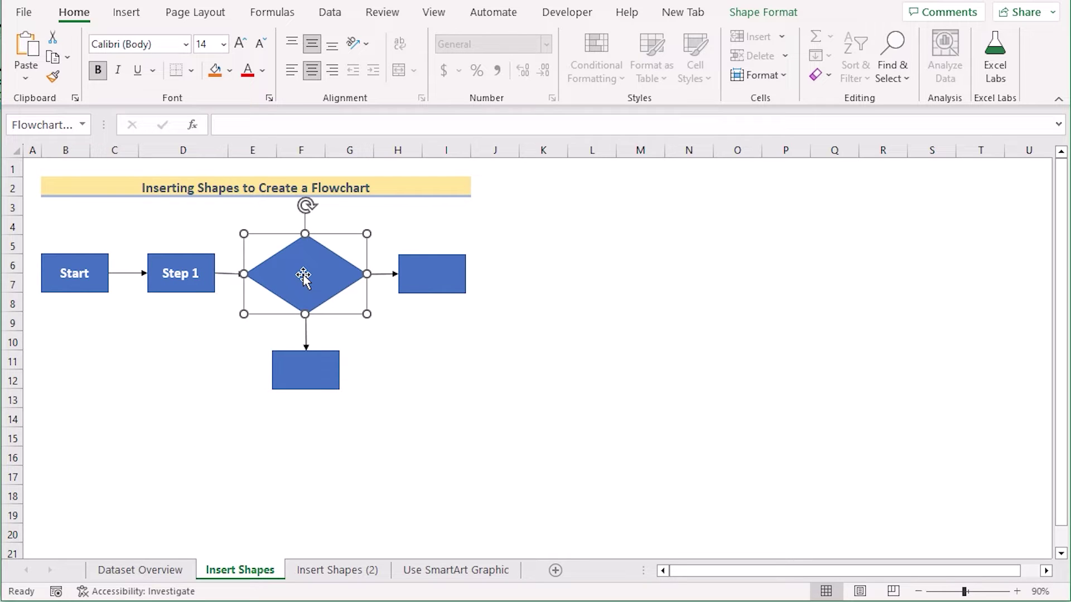
pyautogui.click(301, 272)
pyautogui.write('Yes/No')
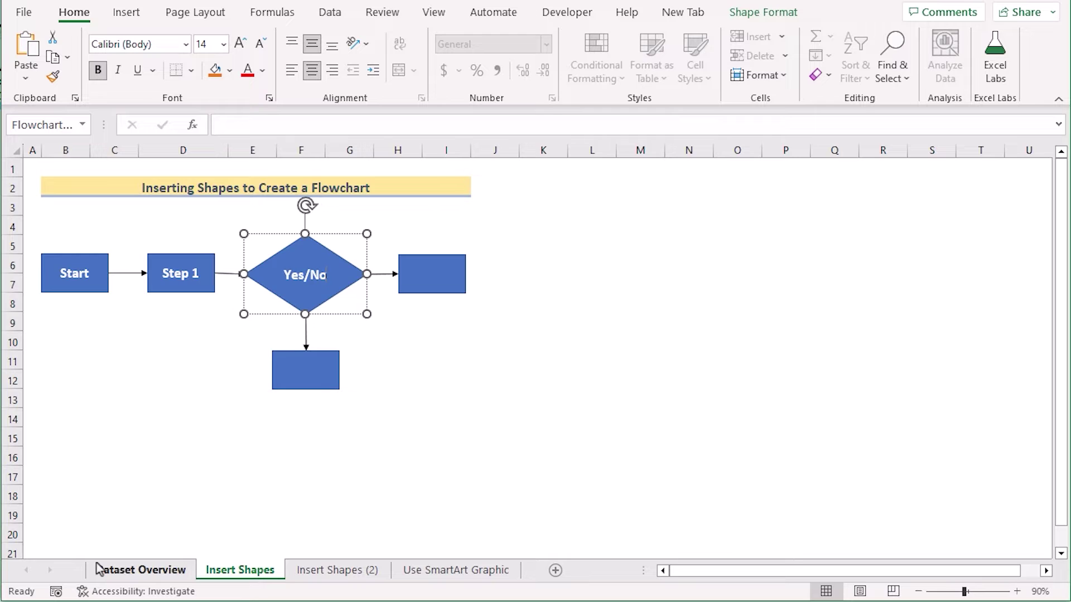
pyautogui.click(418, 276)
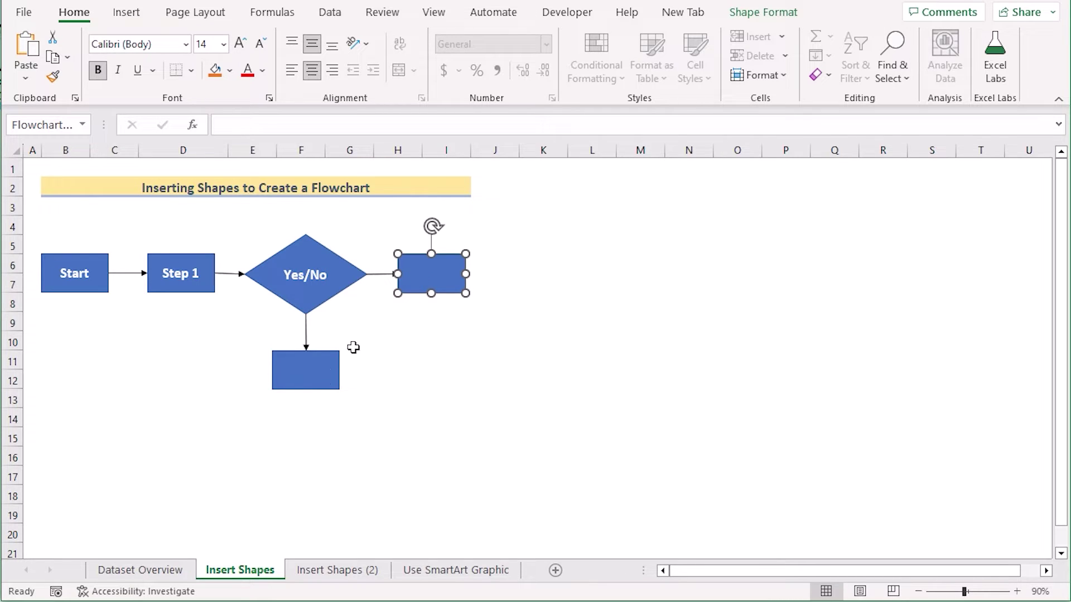
pyautogui.click(310, 371)
pyautogui.click(316, 295)
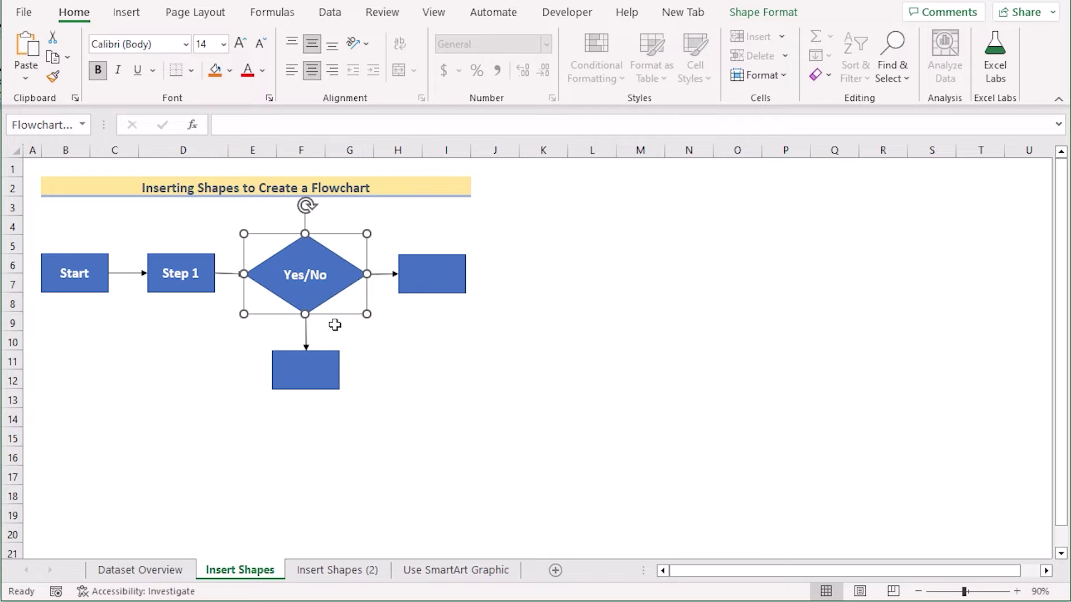
# Step: Label the right-hand rectangle Step 2a and the bottom rectangle Step 2b
pyautogui.click(430, 282)
pyautogui.doubleClick(430, 279)
pyautogui.write('Ste')
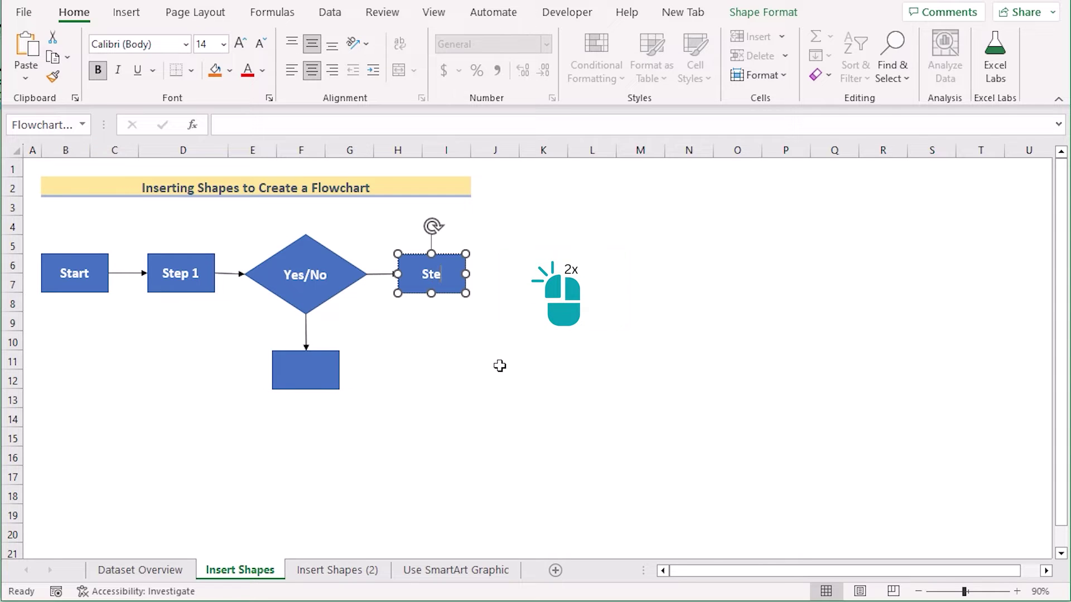
pyautogui.write('p 2a')
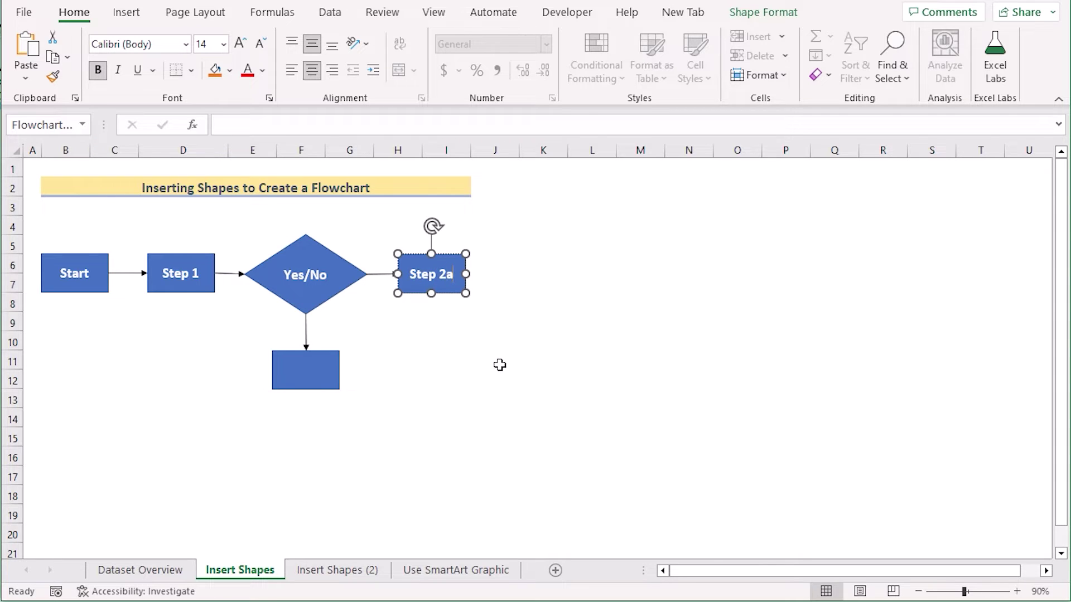
pyautogui.click(419, 306)
pyautogui.click(299, 368)
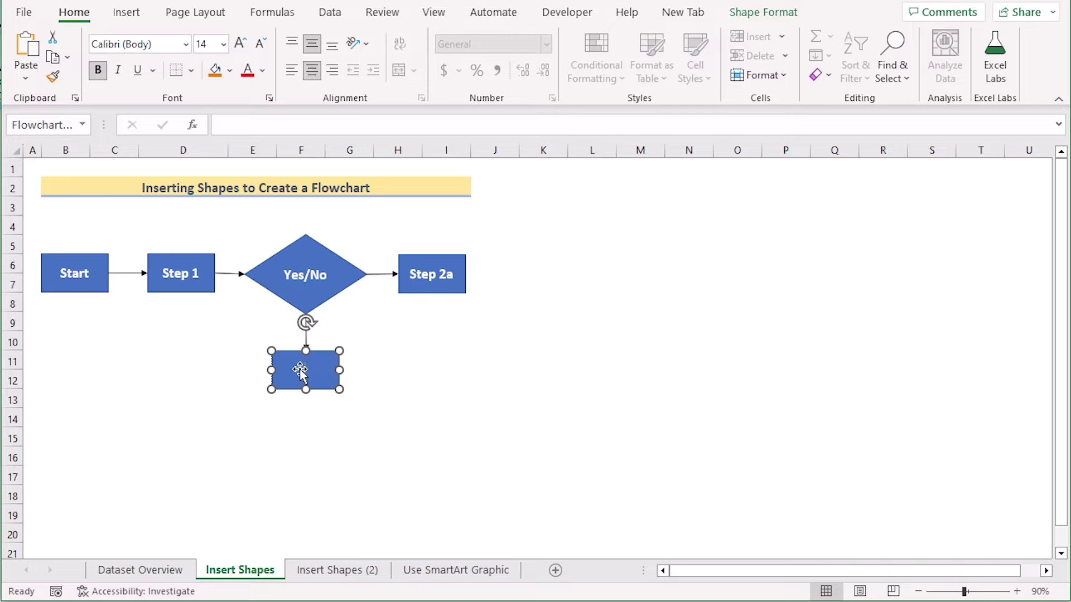
pyautogui.write('Step')
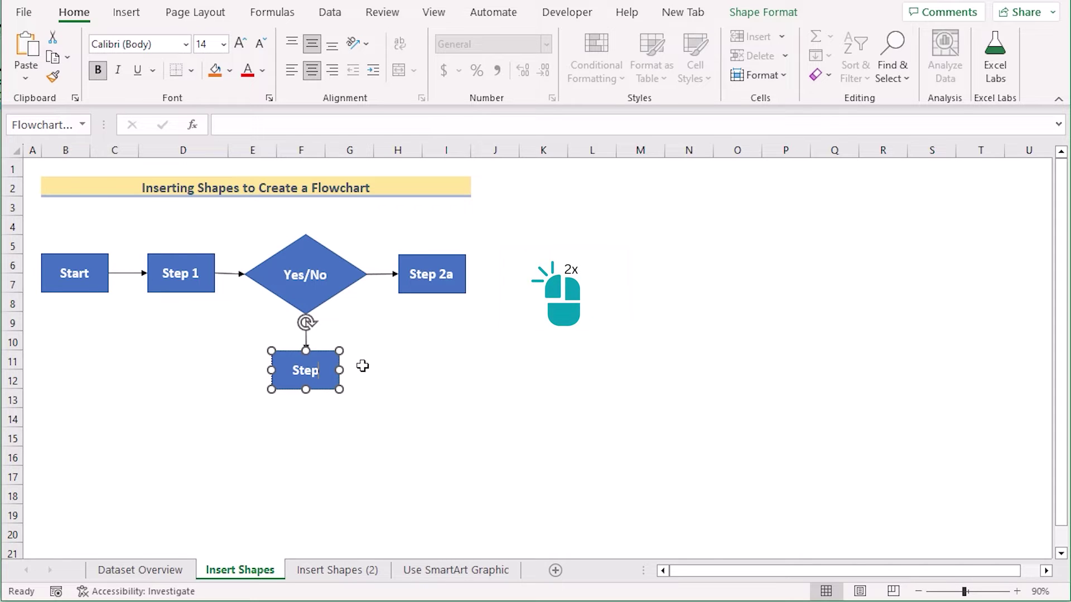
pyautogui.write(' 2b')
pyautogui.press('Escape')
pyautogui.press('Escape')
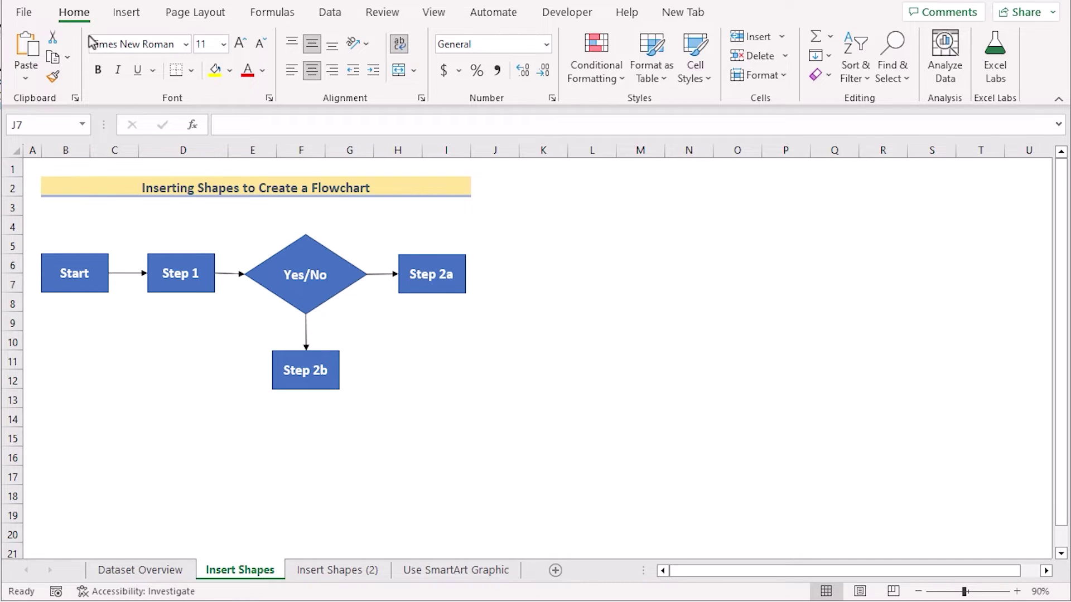
pyautogui.click(129, 13)
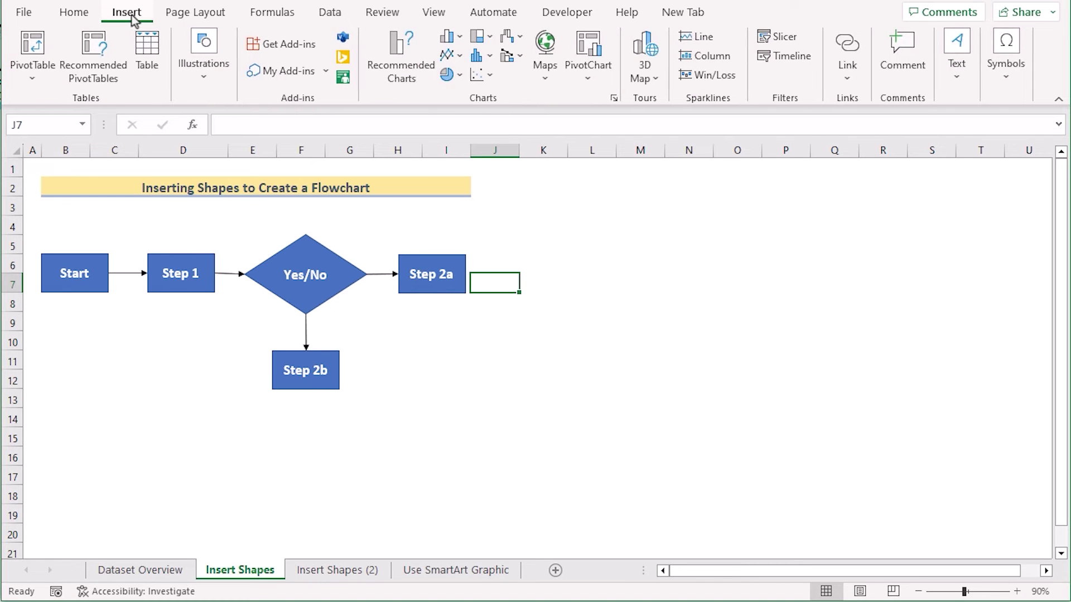
# Step: Insert a text box above the arrow leading from Yes/No to Step 2a
pyautogui.click(957, 82)
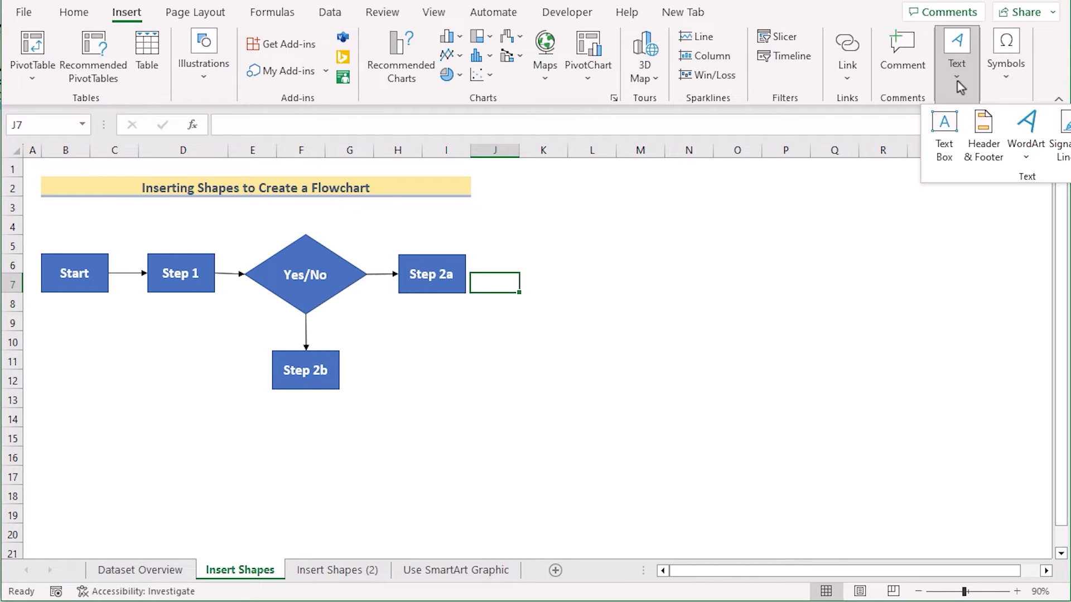
pyautogui.click(945, 159)
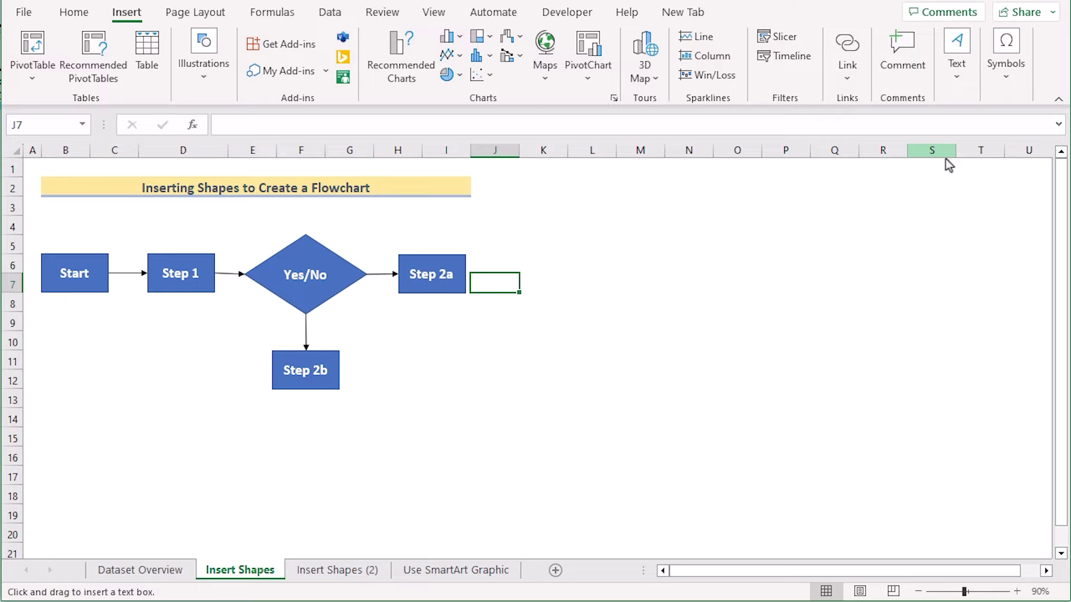
pyautogui.moveTo(348, 238); pyautogui.dragTo(395, 258)
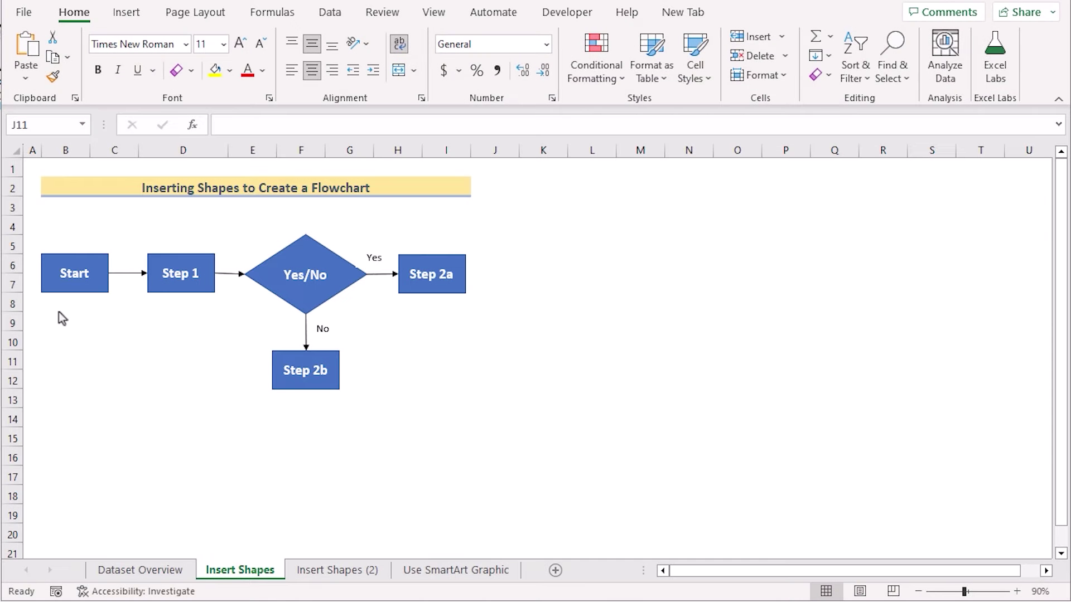
# Step: Review the Start, Step 1, Yes/No, Yes, Step 2a, No and Step 2b shapes in turn
pyautogui.click(78, 284)
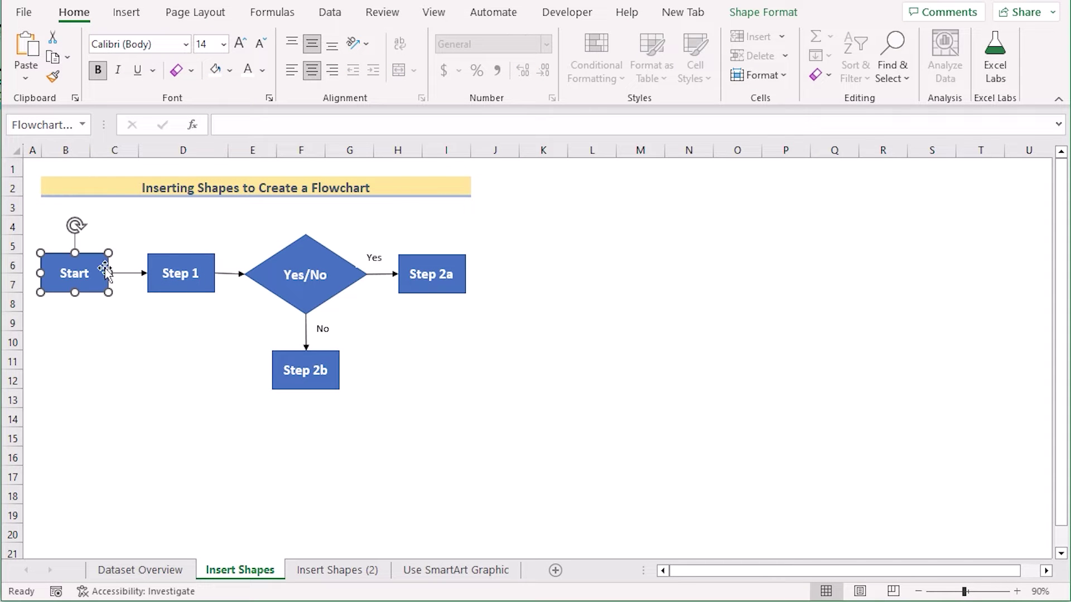
pyautogui.click(179, 282)
pyautogui.click(293, 289)
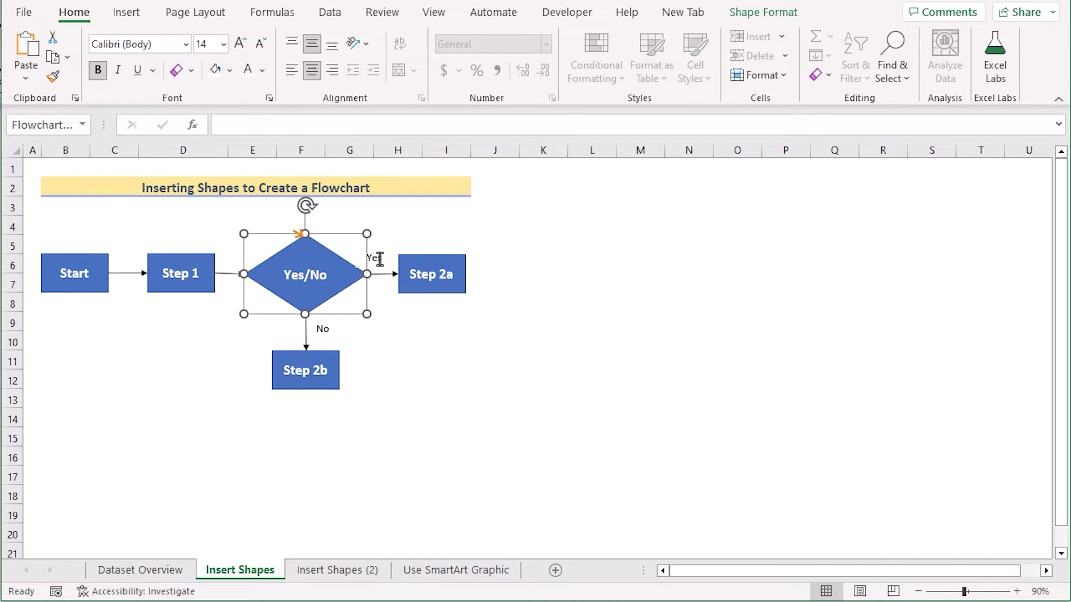
pyautogui.click(373, 258)
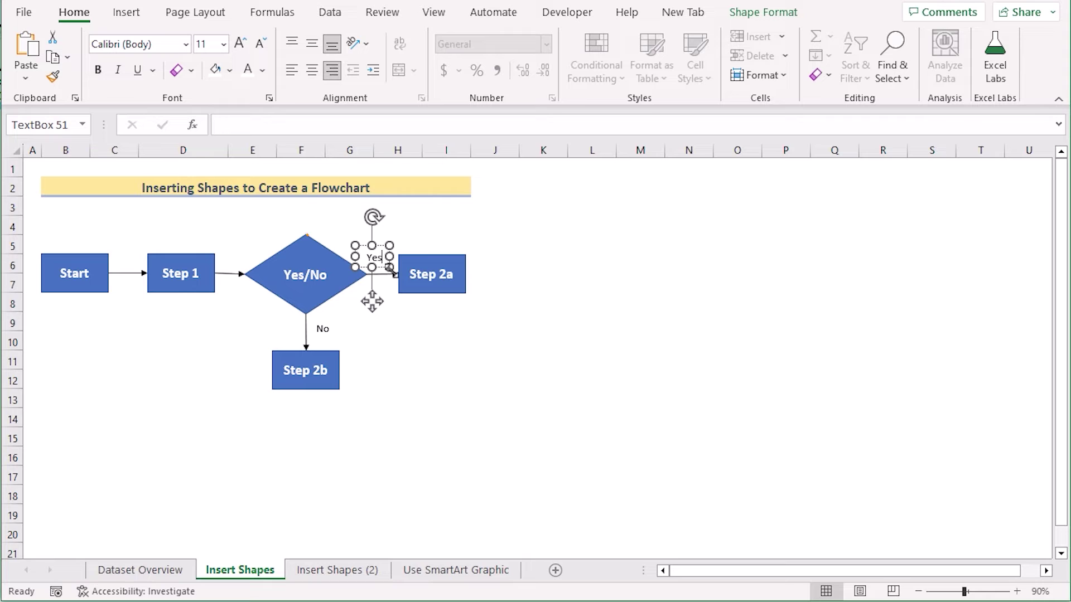
pyautogui.click(449, 290)
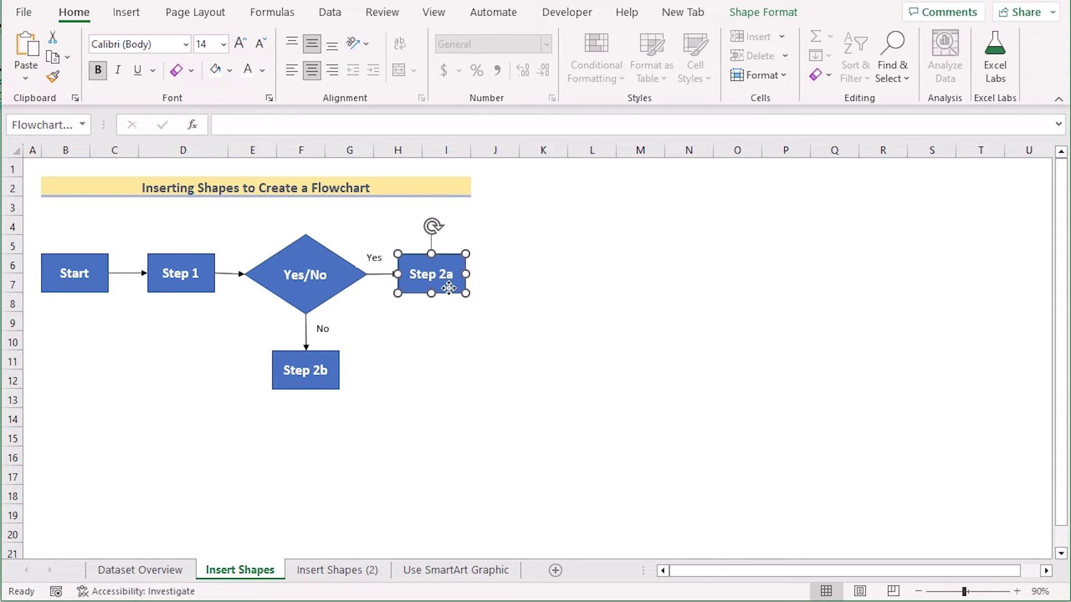
pyautogui.click(323, 329)
pyautogui.click(291, 385)
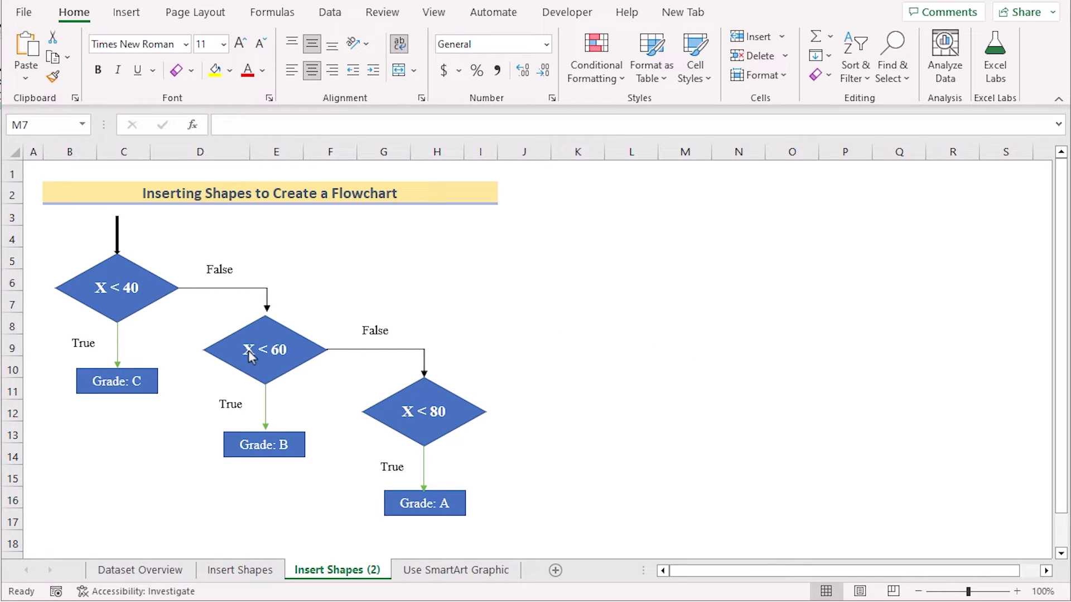
# Step: Review the X < 40 diamond, its True label, the Grade: C box and the False label
pyautogui.click(142, 294)
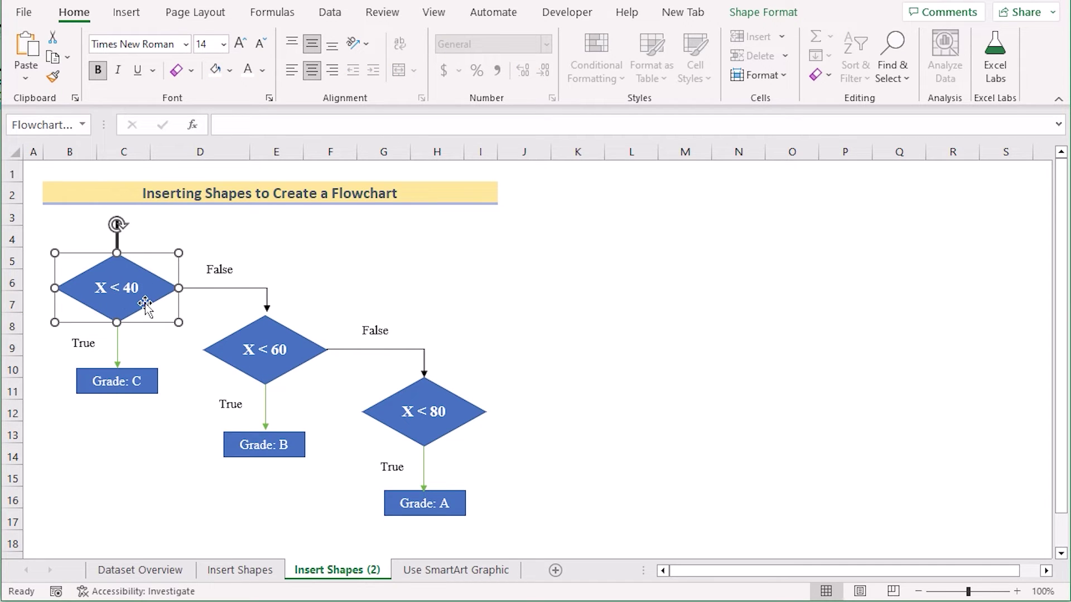
pyautogui.click(84, 342)
pyautogui.click(135, 392)
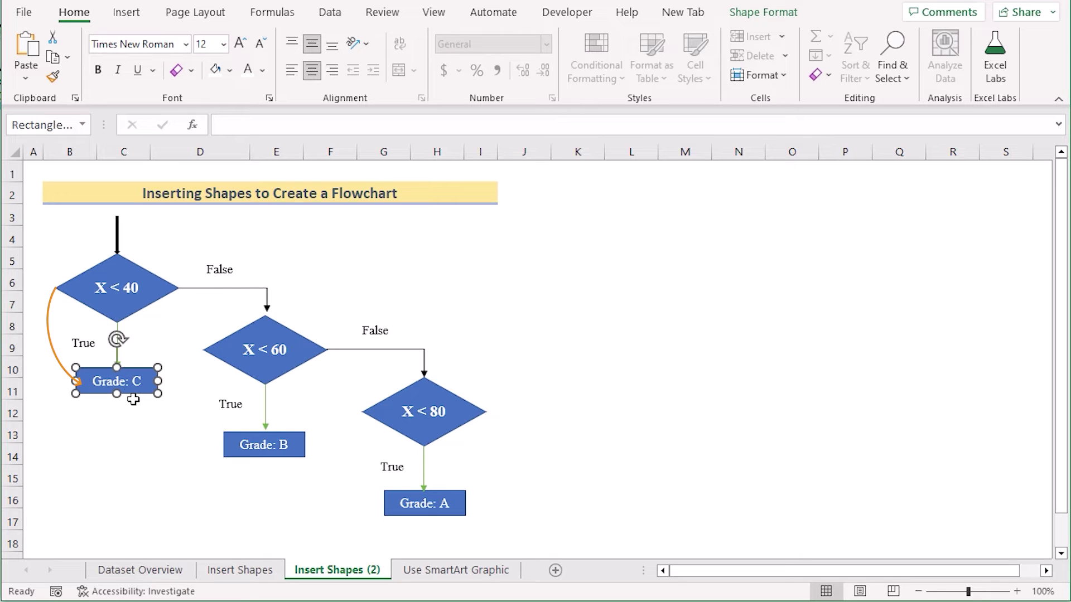
pyautogui.click(219, 270)
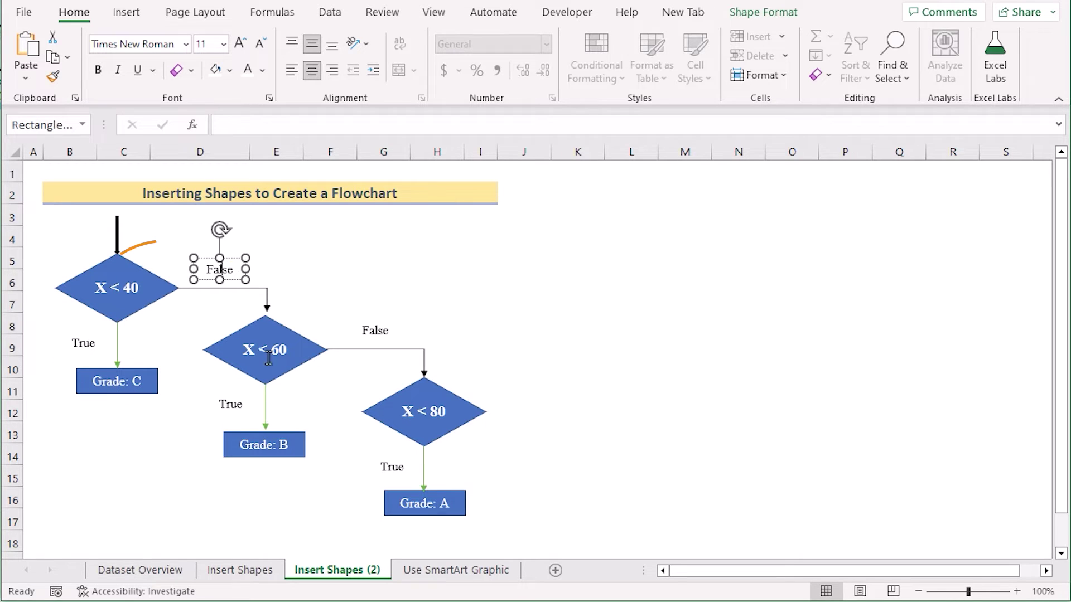
# Step: Review the X < 60 and X < 80 decisions, their labels, and the Grade: B and Grade: A boxes
pyautogui.click(271, 367)
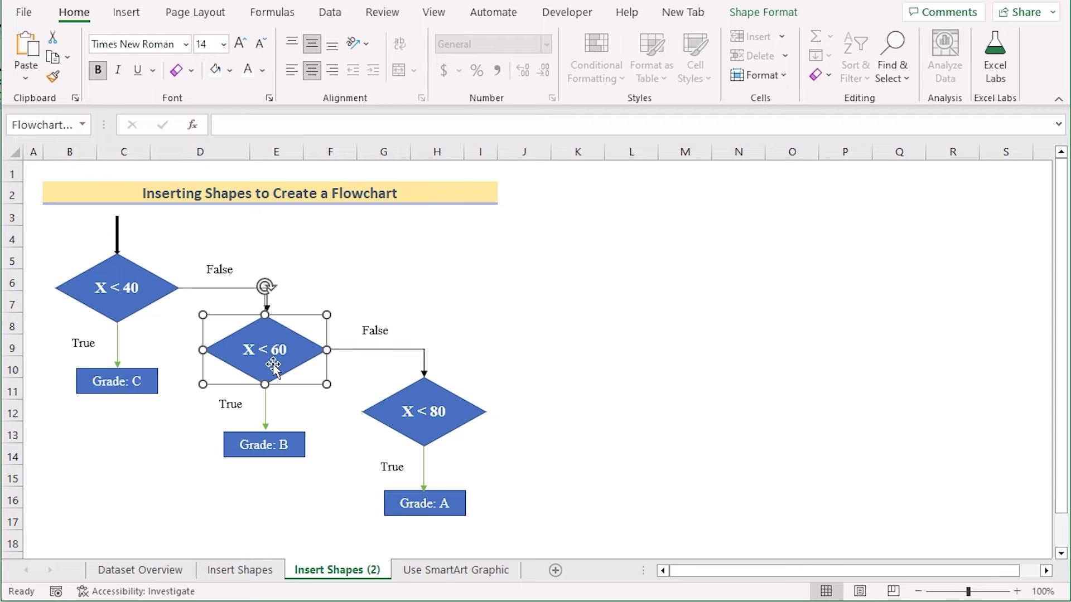
pyautogui.click(215, 403)
pyautogui.click(280, 457)
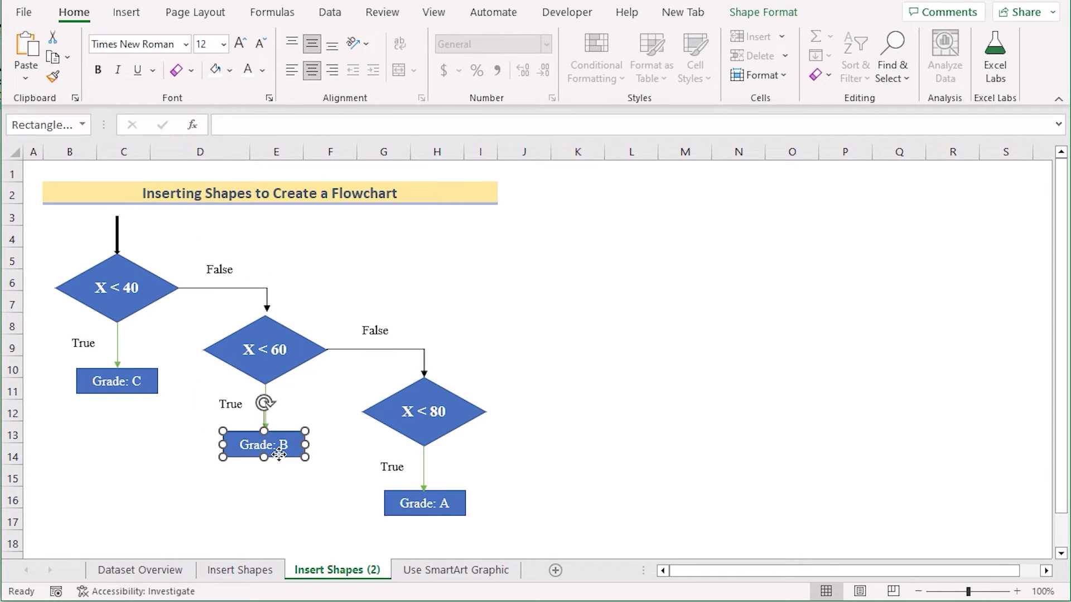
pyautogui.click(379, 330)
pyautogui.click(426, 413)
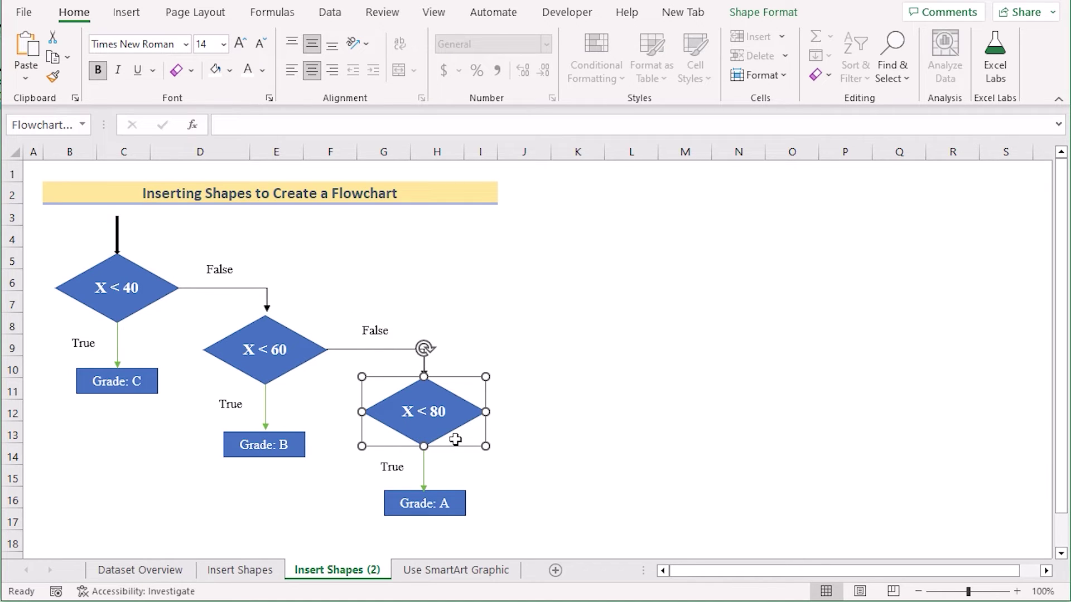
pyautogui.click(385, 468)
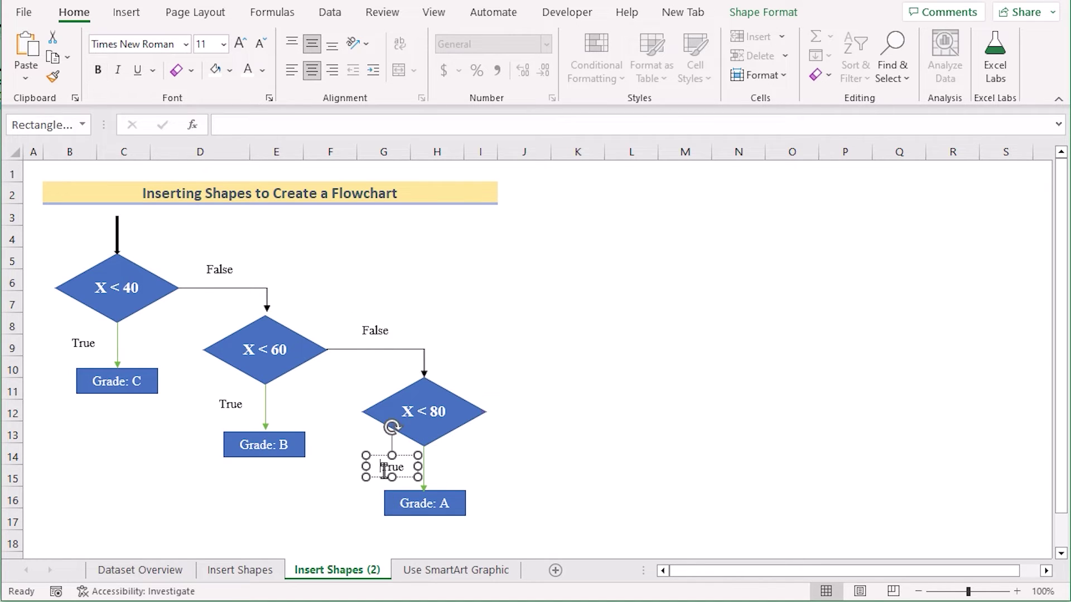
pyautogui.click(415, 510)
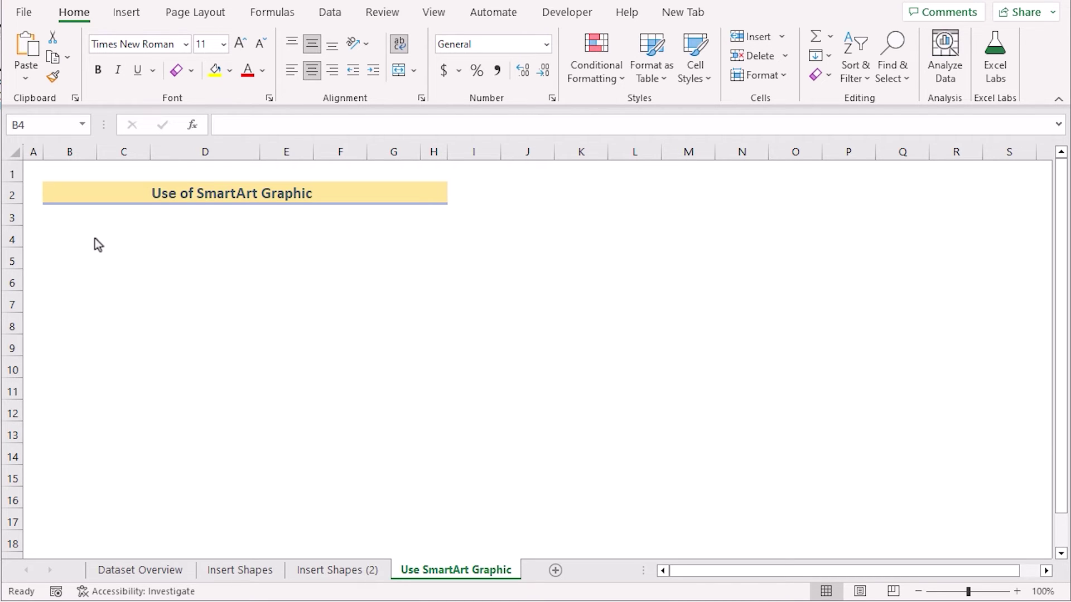
# Step: Insert a Process > Step Down Process SmartArt diagram at cell B4
pyautogui.click(65, 234)
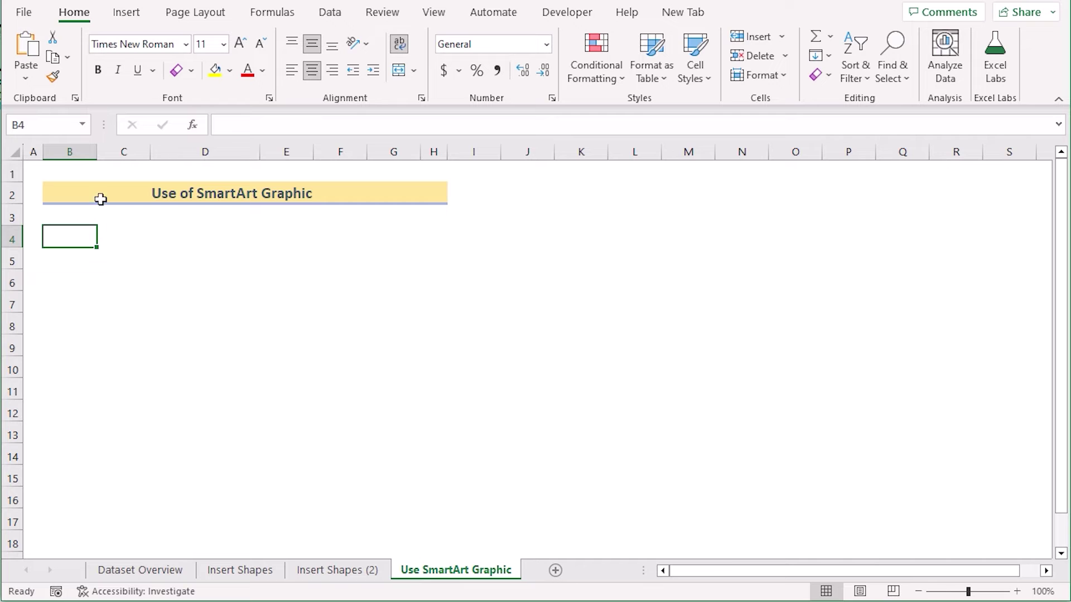
pyautogui.click(119, 19)
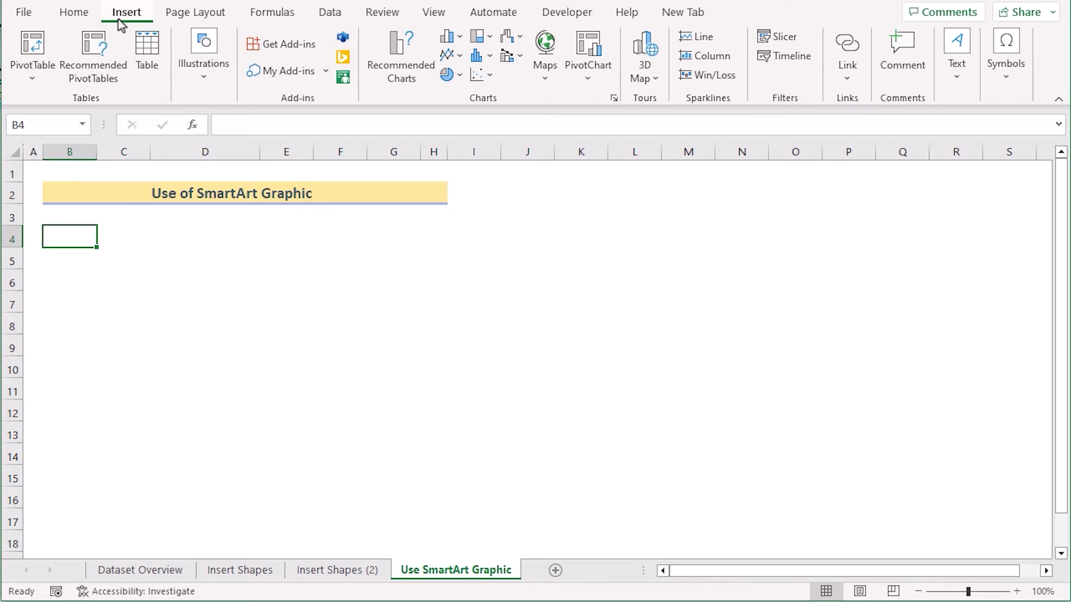
pyautogui.click(207, 83)
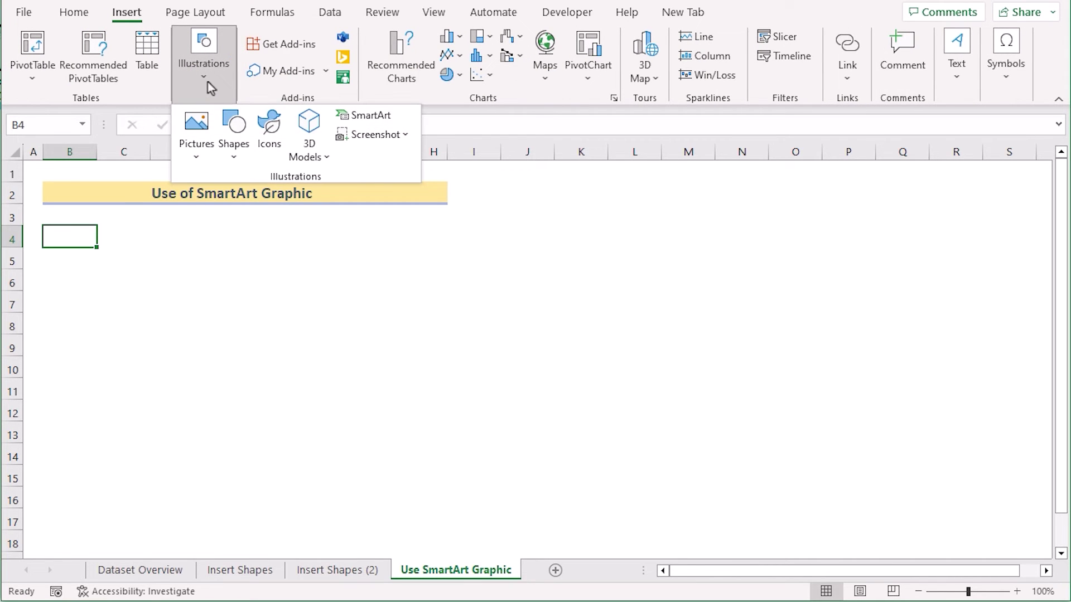
pyautogui.click(390, 115)
pyautogui.moveTo(419, 124); pyautogui.dragTo(637, 192)
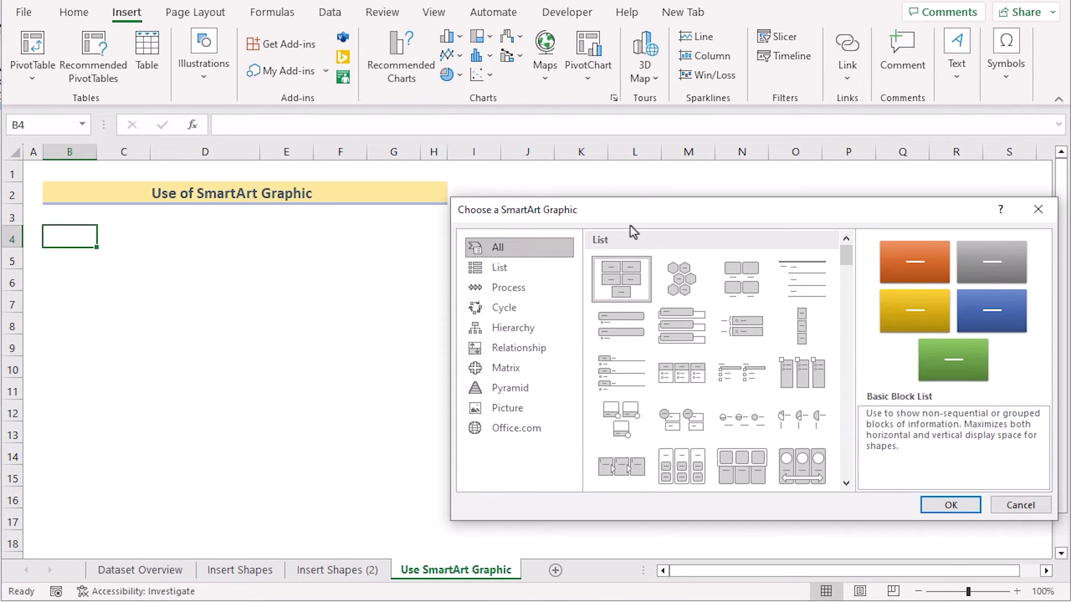
pyautogui.click(520, 291)
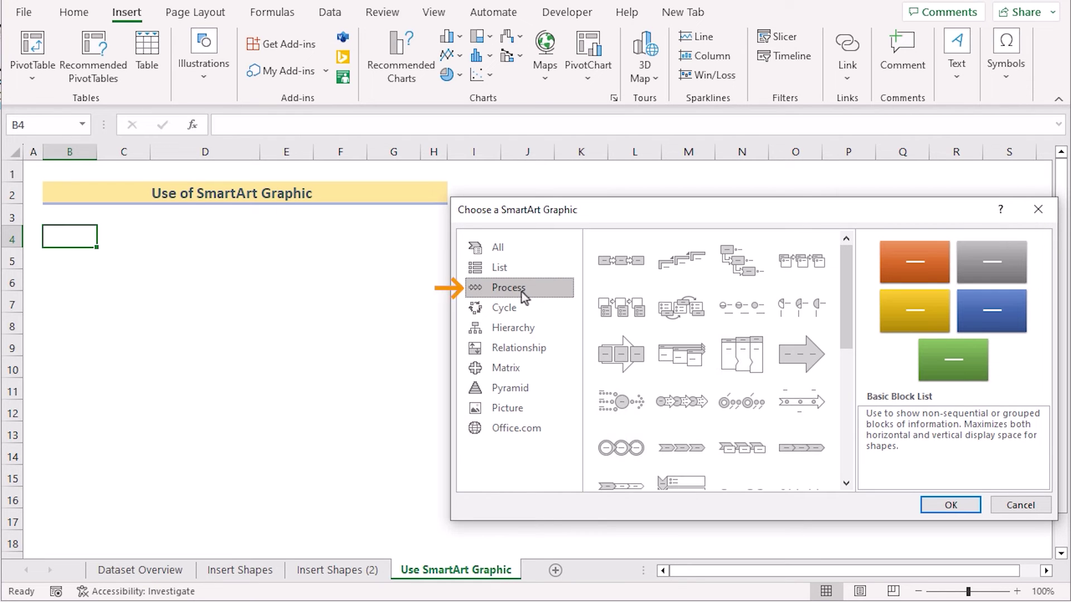
pyautogui.click(726, 263)
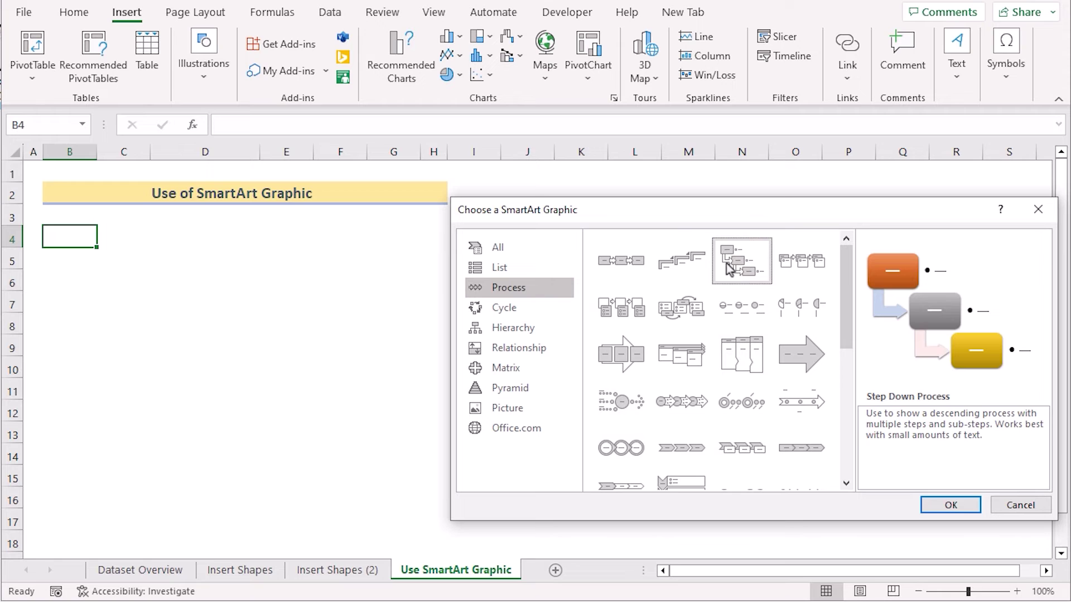
pyautogui.click(974, 507)
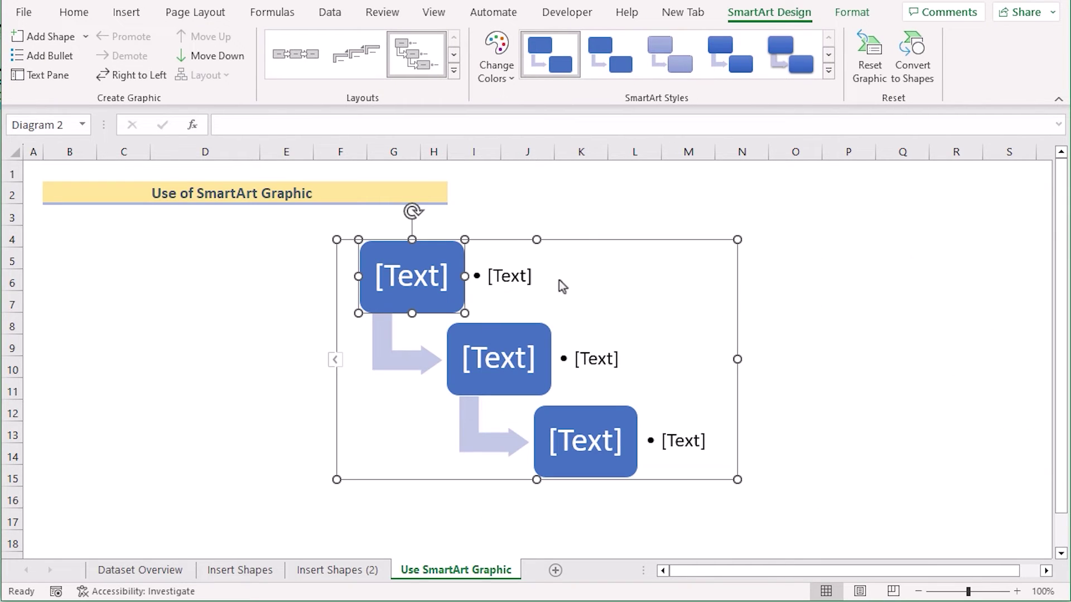
# Step: Move the SmartArt diagram left under the title and switch it to the Basic Process layout
pyautogui.moveTo(578, 239); pyautogui.dragTo(278, 235)
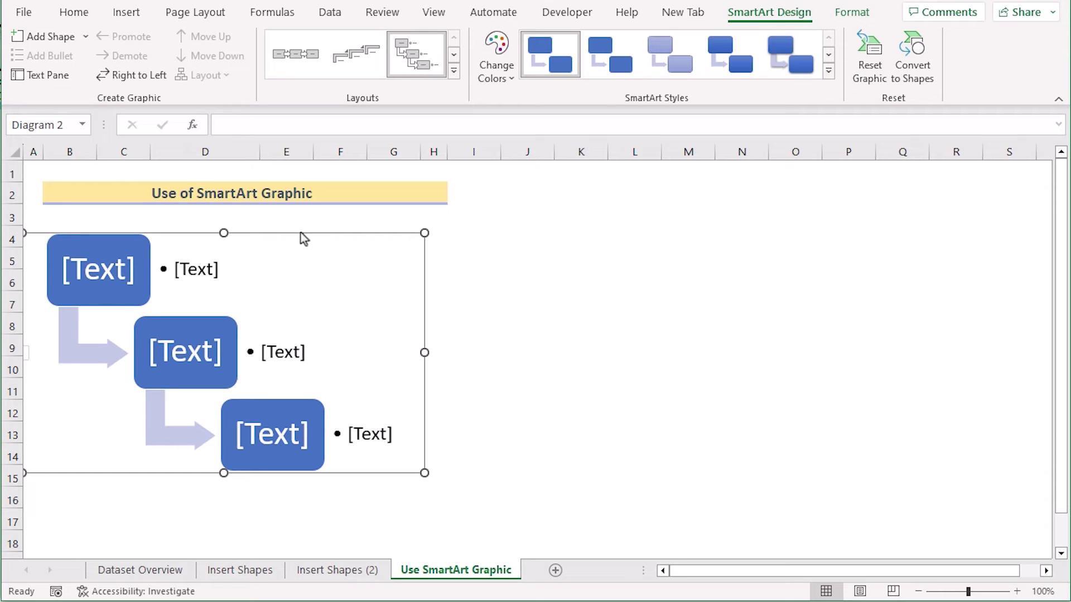
pyautogui.moveTo(300, 233); pyautogui.dragTo(316, 231)
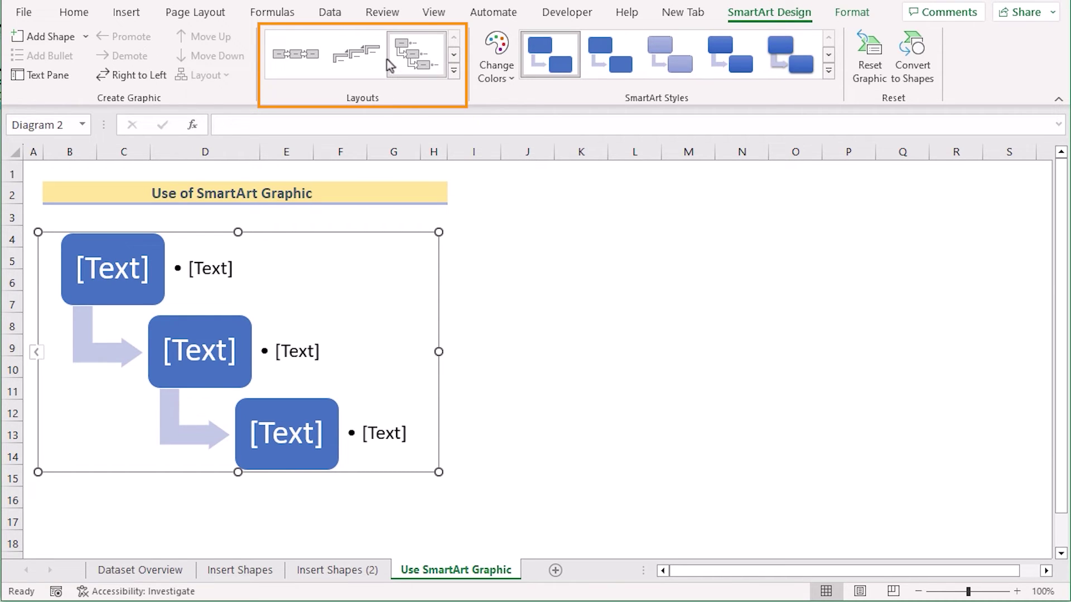
pyautogui.click(296, 55)
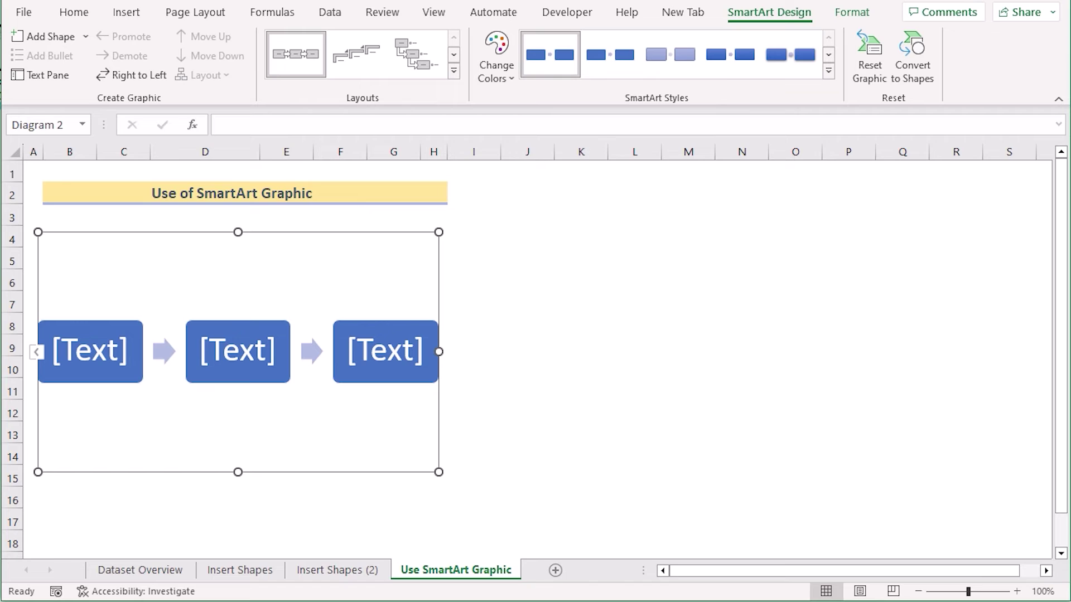
# Step: Label the boxes Raw Materials (on two lines), Manufacturing and Finished Goods
pyautogui.click(125, 353)
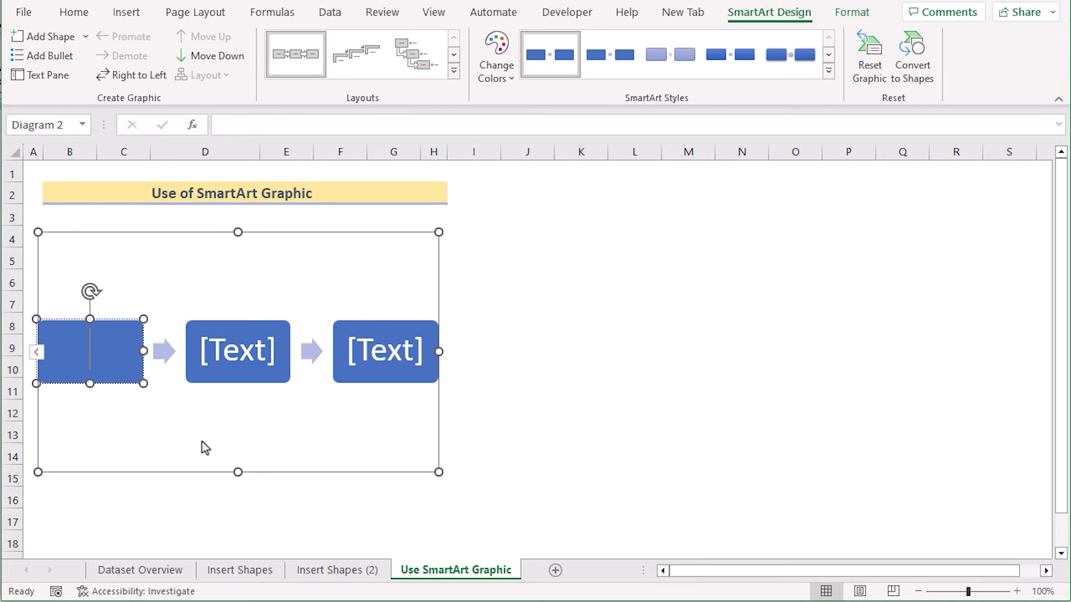
pyautogui.write('Raw')
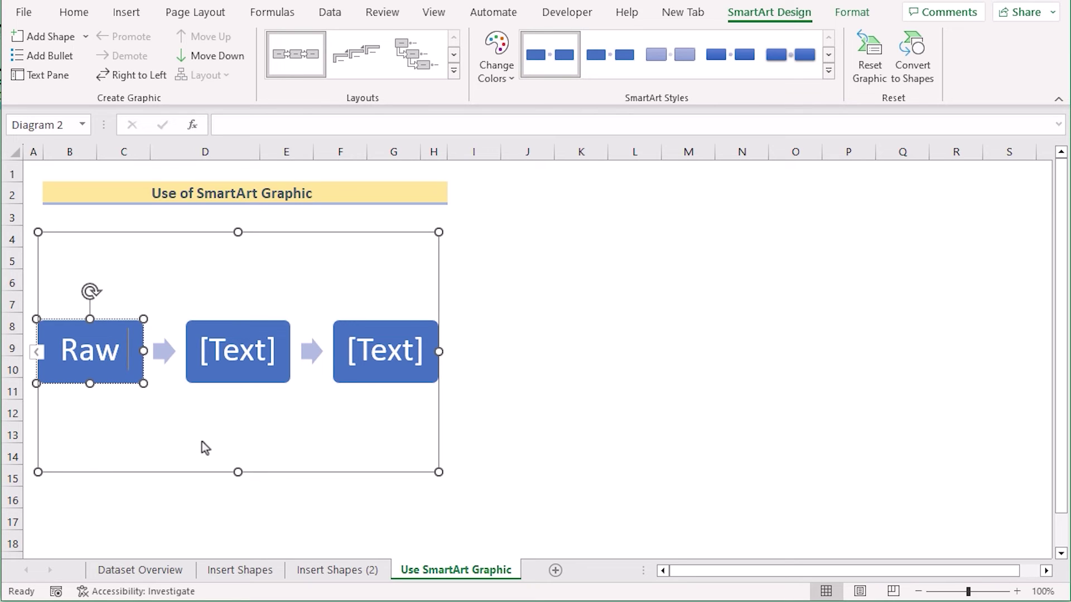
pyautogui.press('Return')
pyautogui.write('Ma')
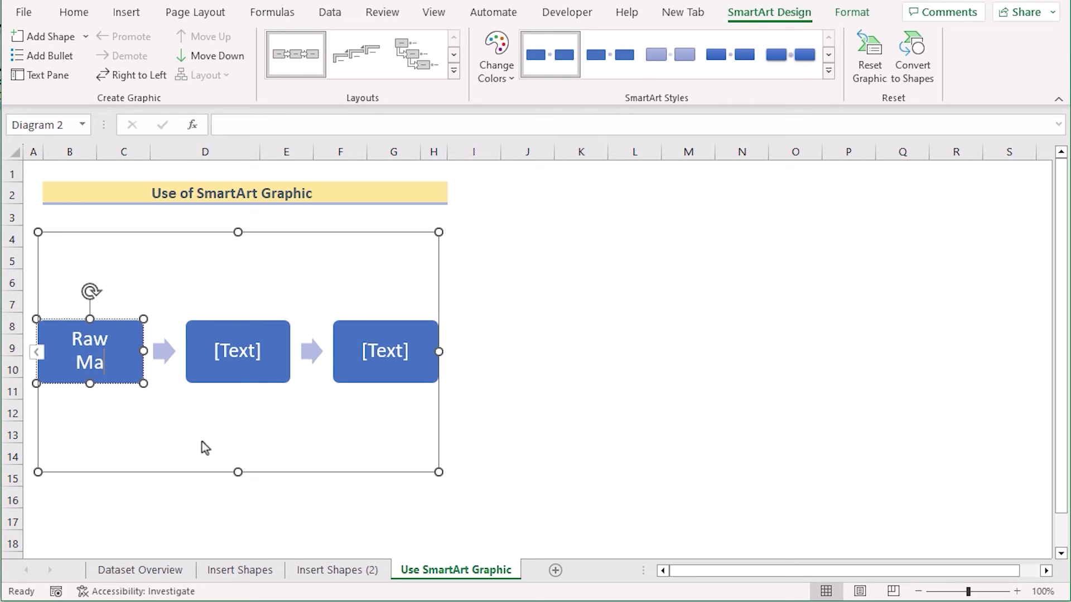
pyautogui.write('terials')
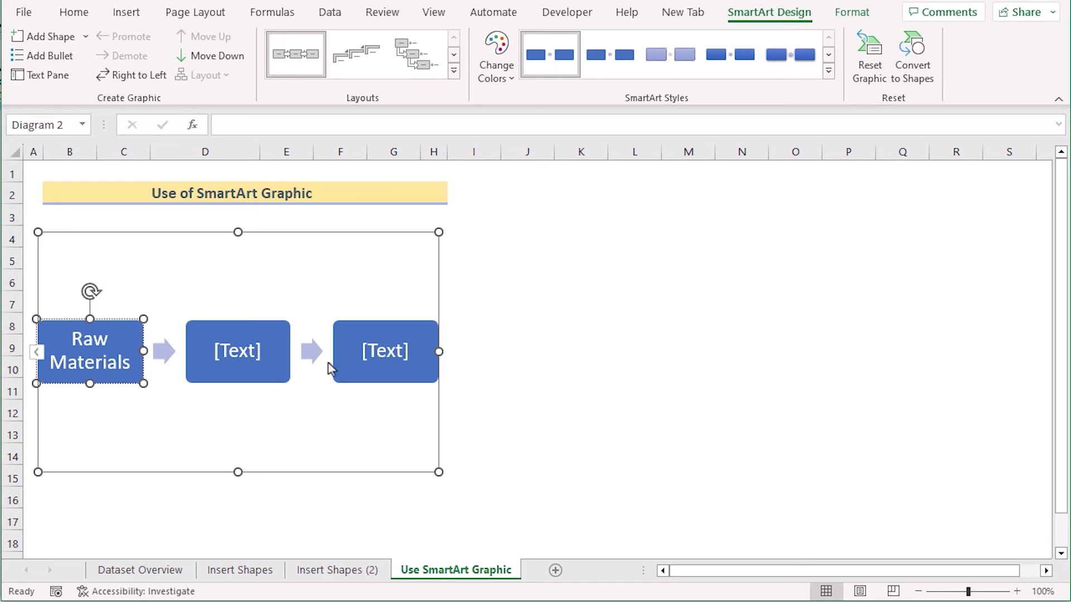
pyautogui.click(245, 344)
pyautogui.click(244, 349)
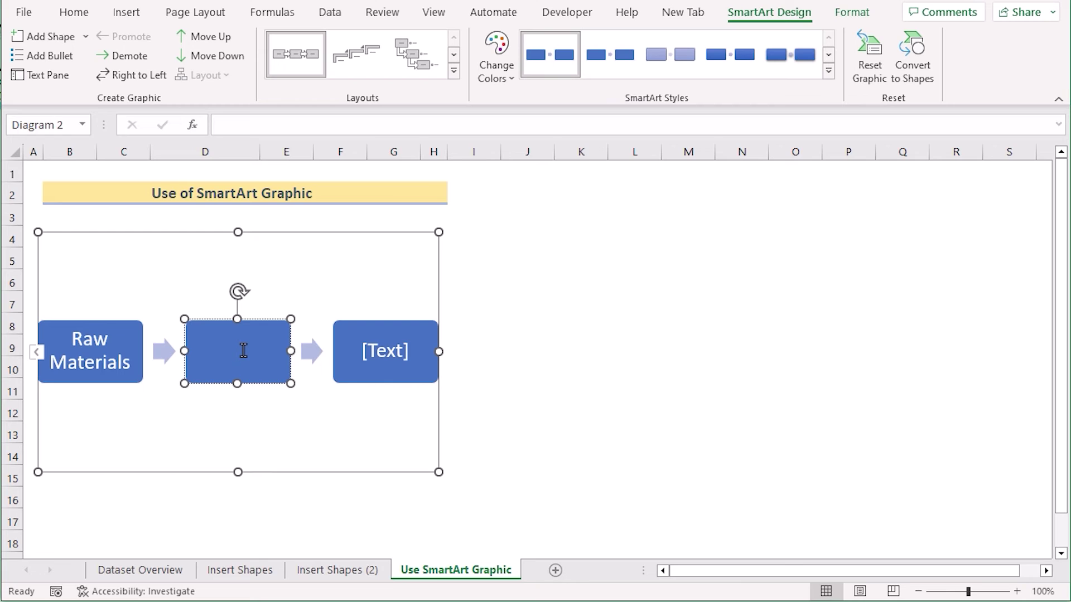
pyautogui.write('Manufacturing')
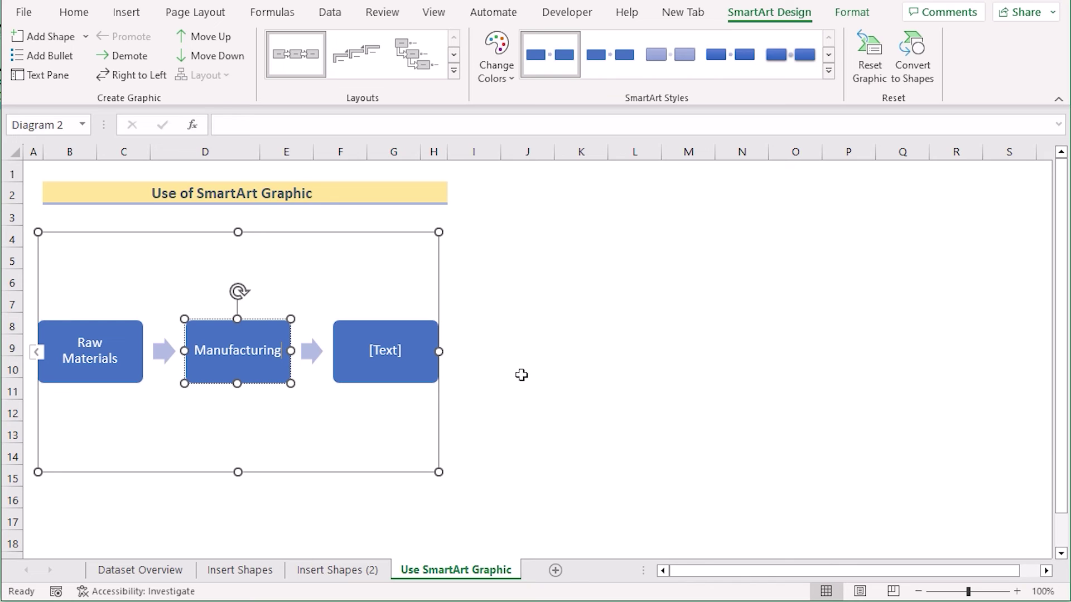
pyautogui.click(399, 352)
pyautogui.write('Finished G')
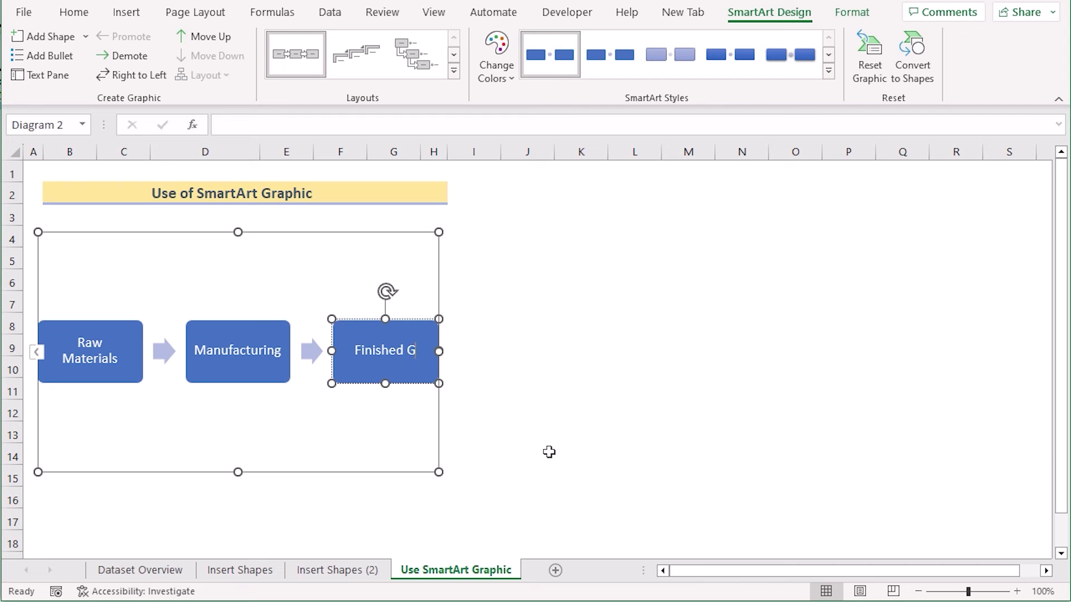
pyautogui.write('oods')
pyautogui.click(650, 366)
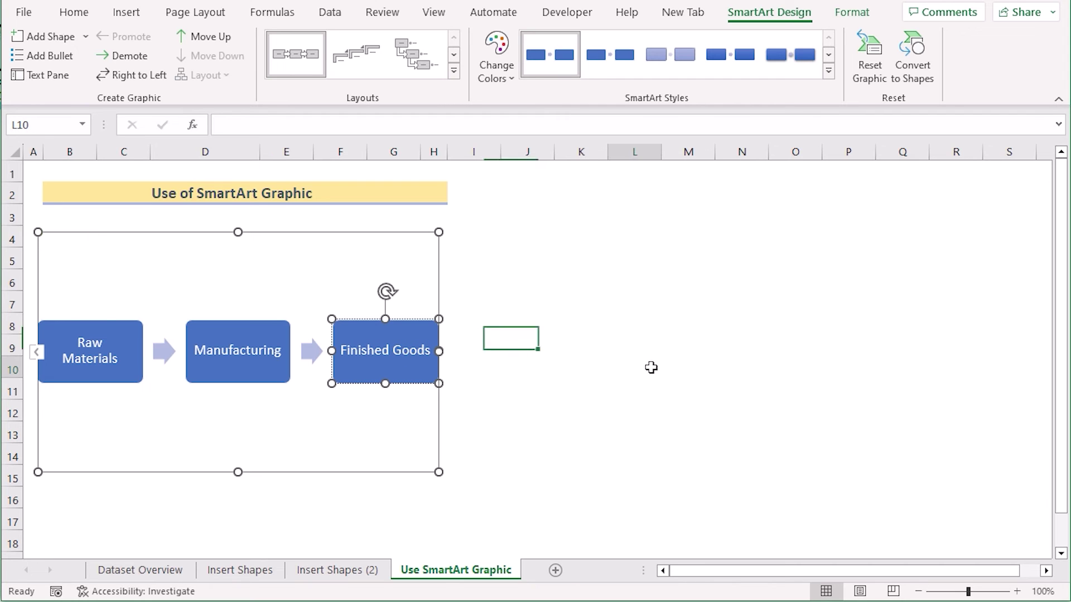
# Step: Select the Raw Materials process diagram and open its Change Colors gallery
pyautogui.click(126, 349)
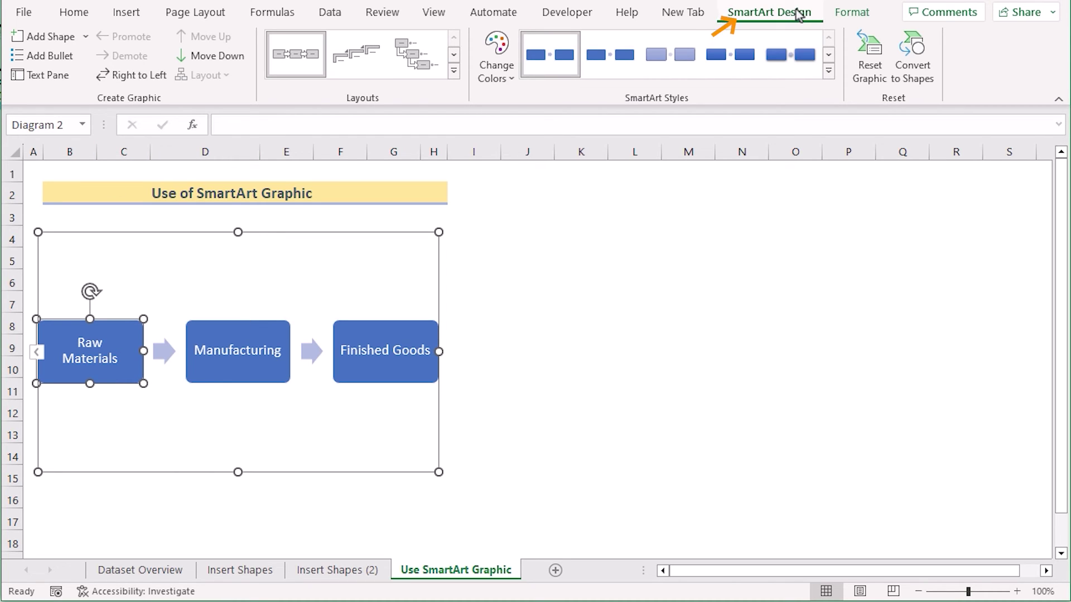
pyautogui.click(512, 80)
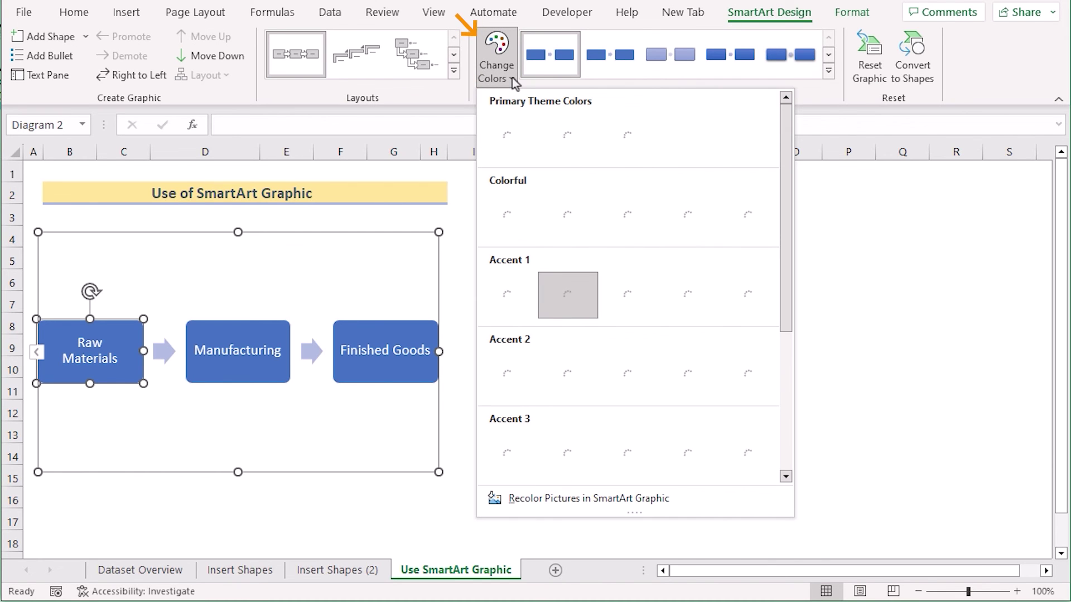